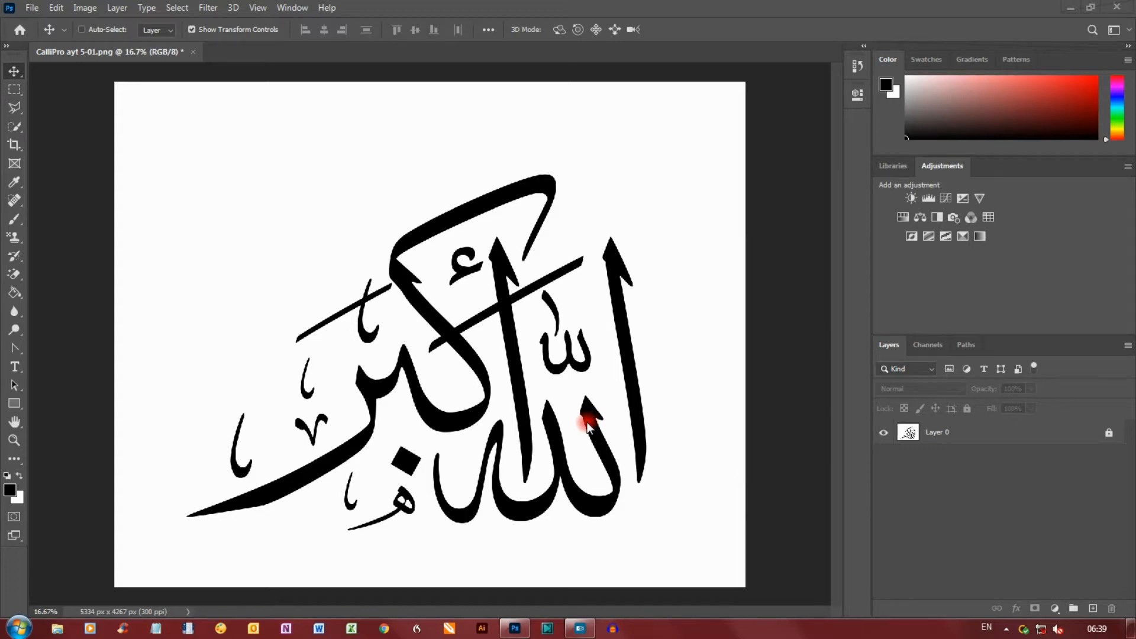
# Select the calligraphy image layer, Layer 0, and unlock it
pyautogui.click(944, 434)
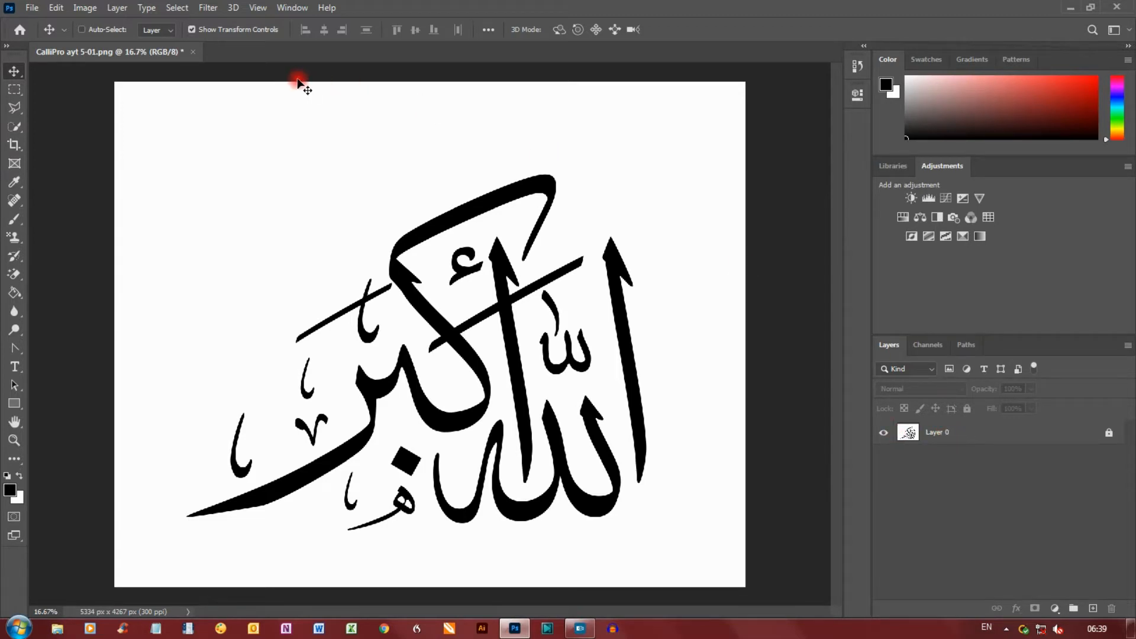
pyautogui.click(177, 10)
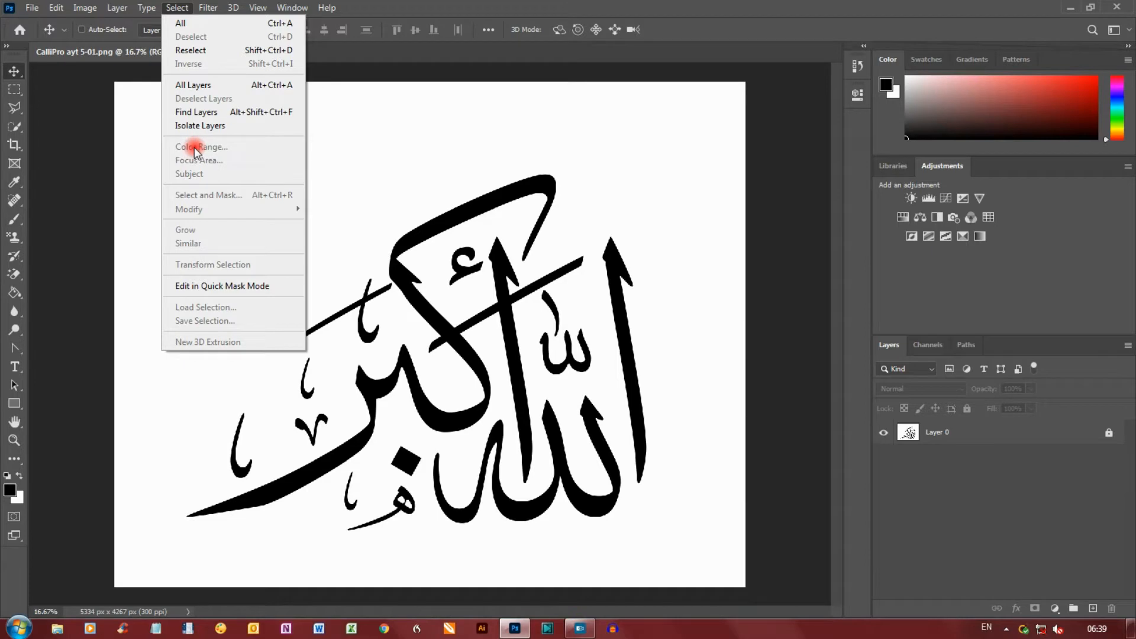
pyautogui.click(943, 428)
pyautogui.click(940, 435)
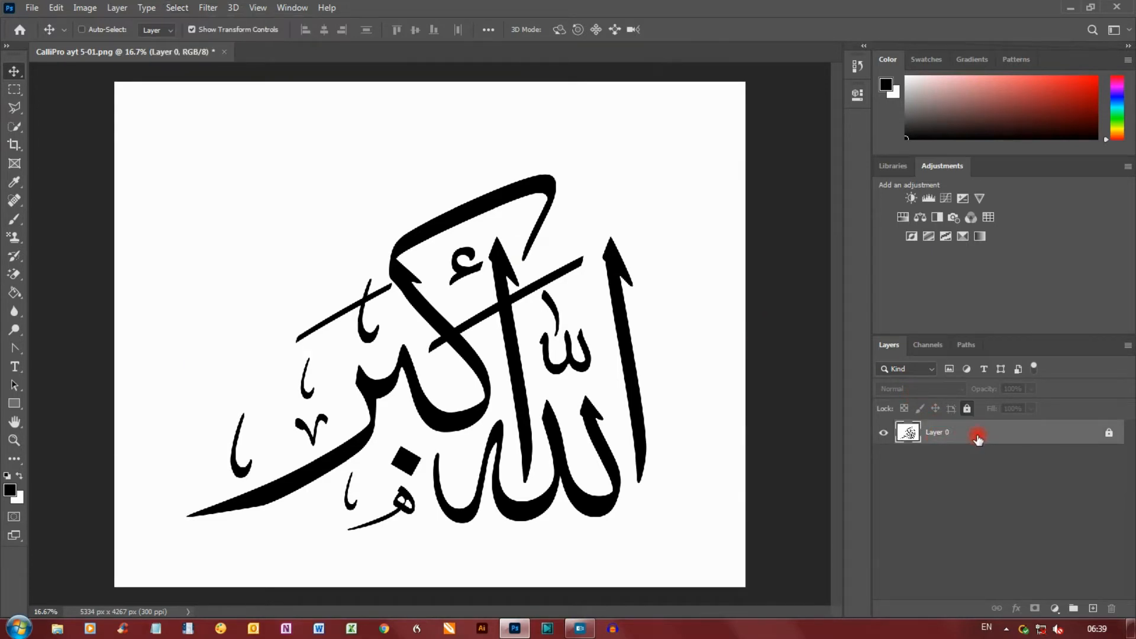
pyautogui.click(1108, 437)
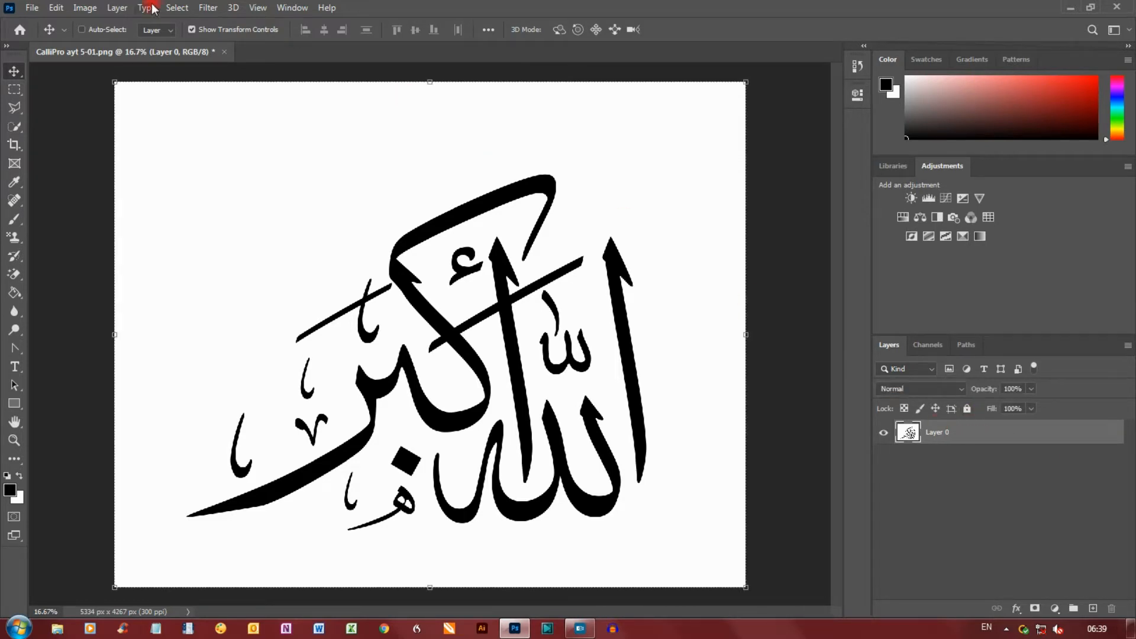
# Start a Color Range selection on Layer 0 and set it to select Shadows
pyautogui.click(176, 8)
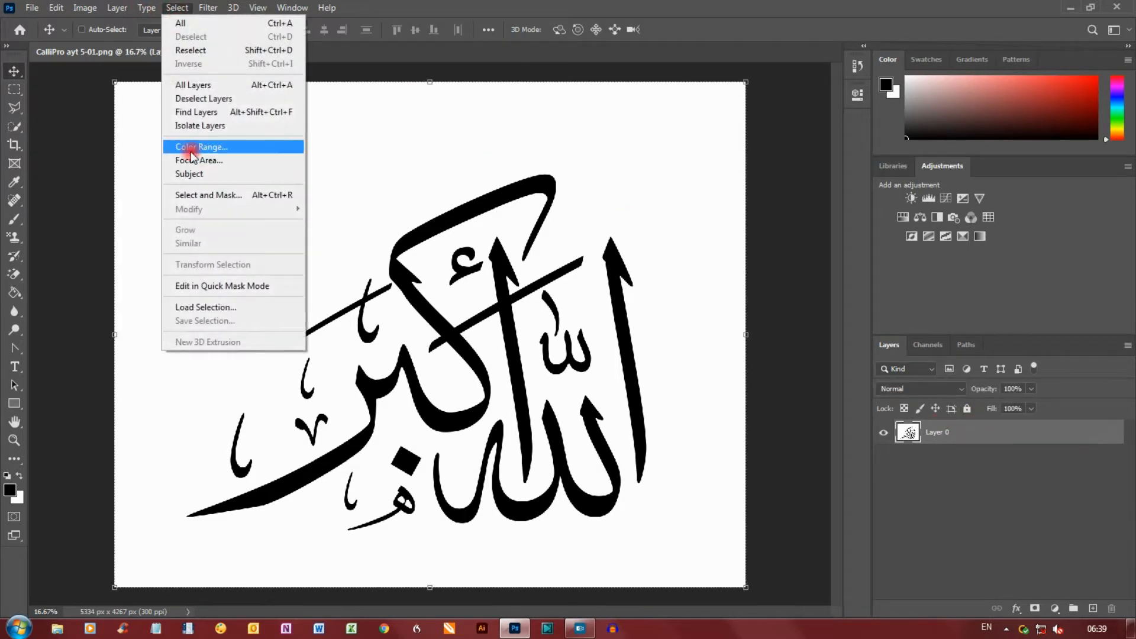
pyautogui.click(238, 149)
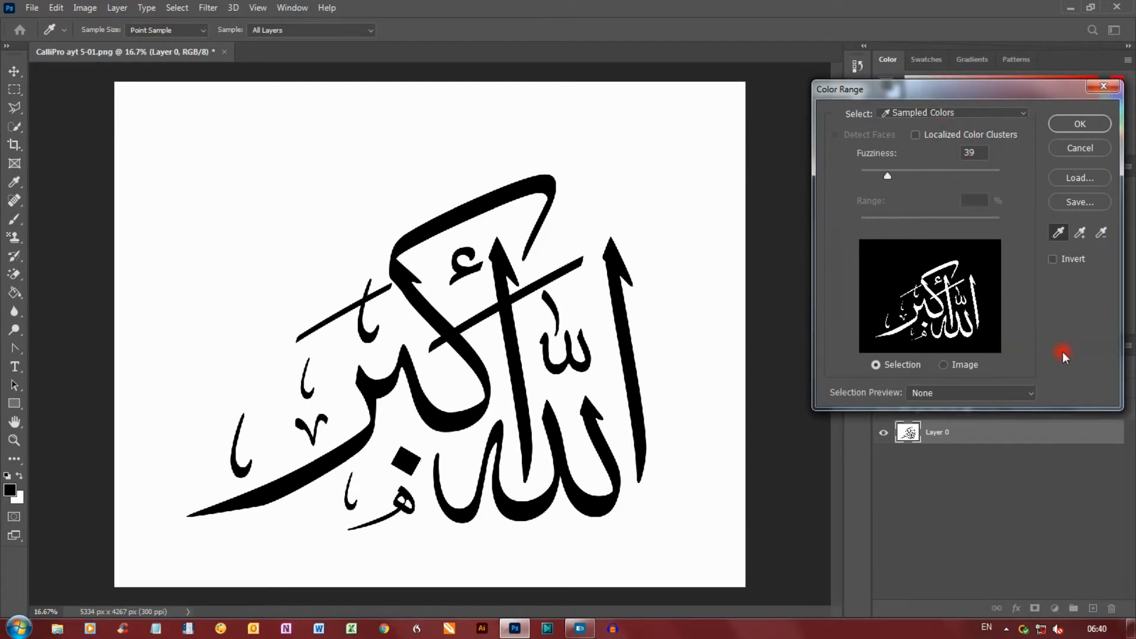
pyautogui.moveTo(1017, 90); pyautogui.dragTo(919, 94)
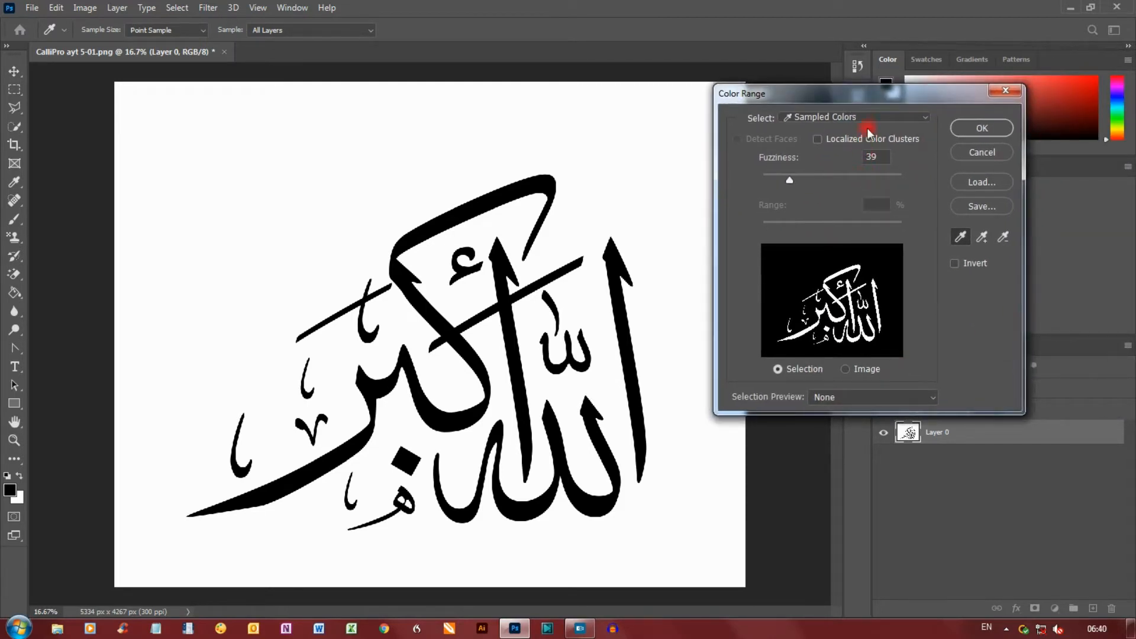
pyautogui.click(859, 116)
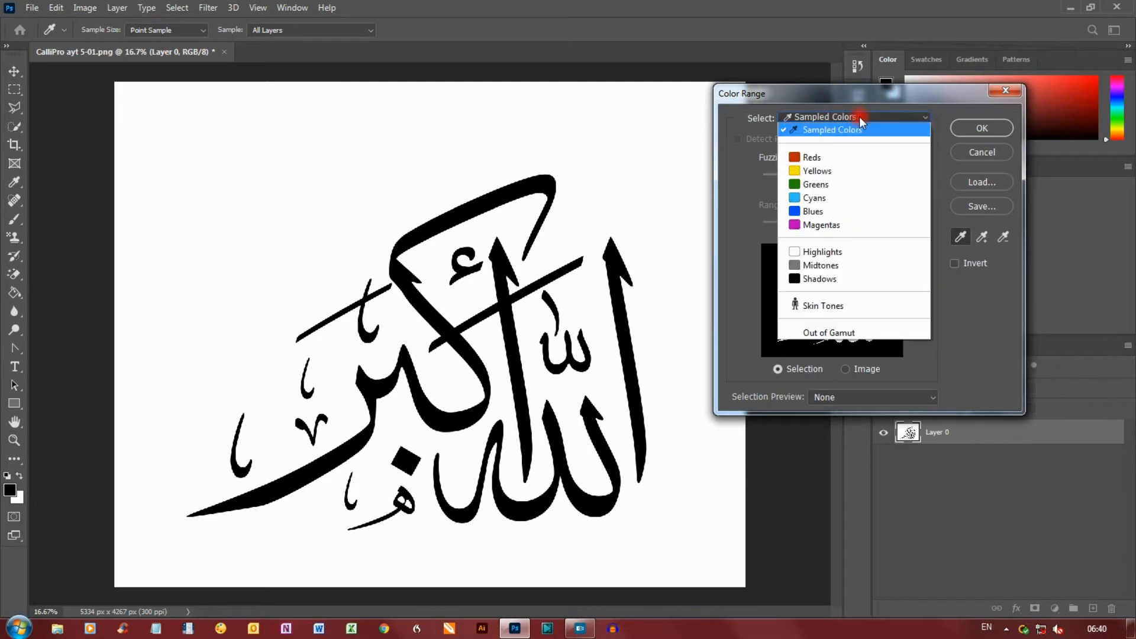
pyautogui.click(803, 287)
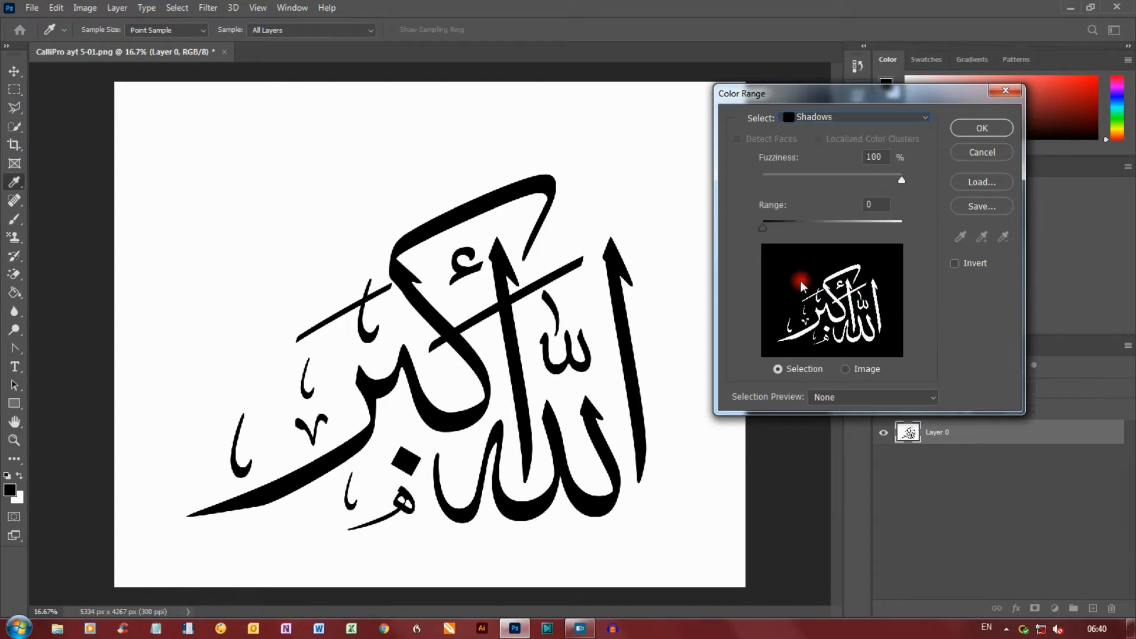
# Preview the Color Range selection as a Quick Mask and apply it with Invert enabled
pyautogui.click(828, 400)
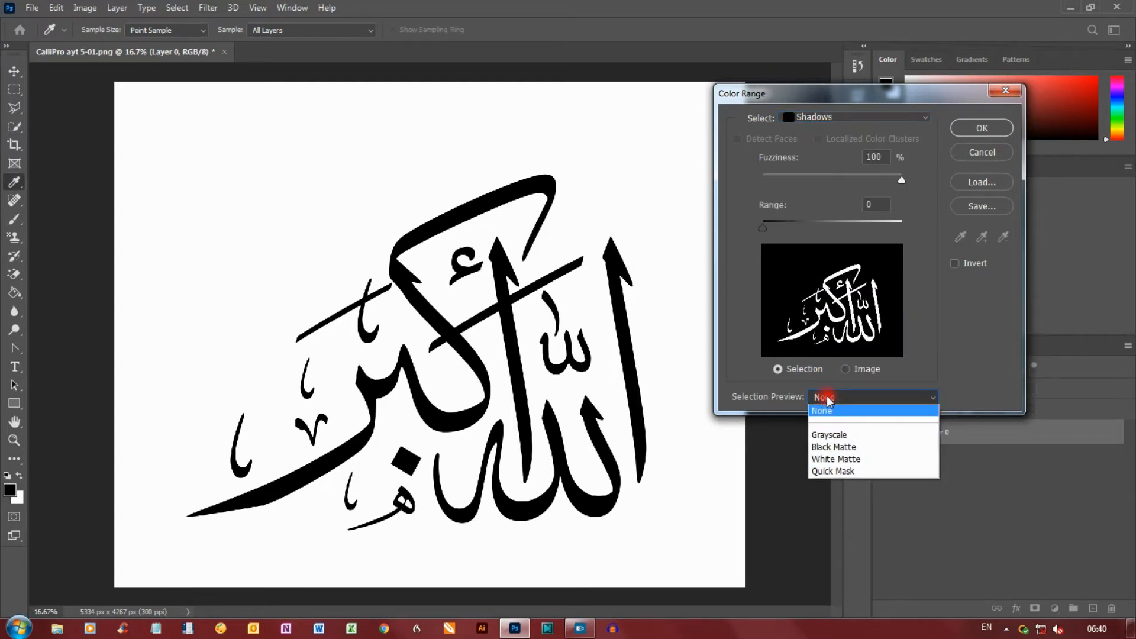
pyautogui.click(828, 471)
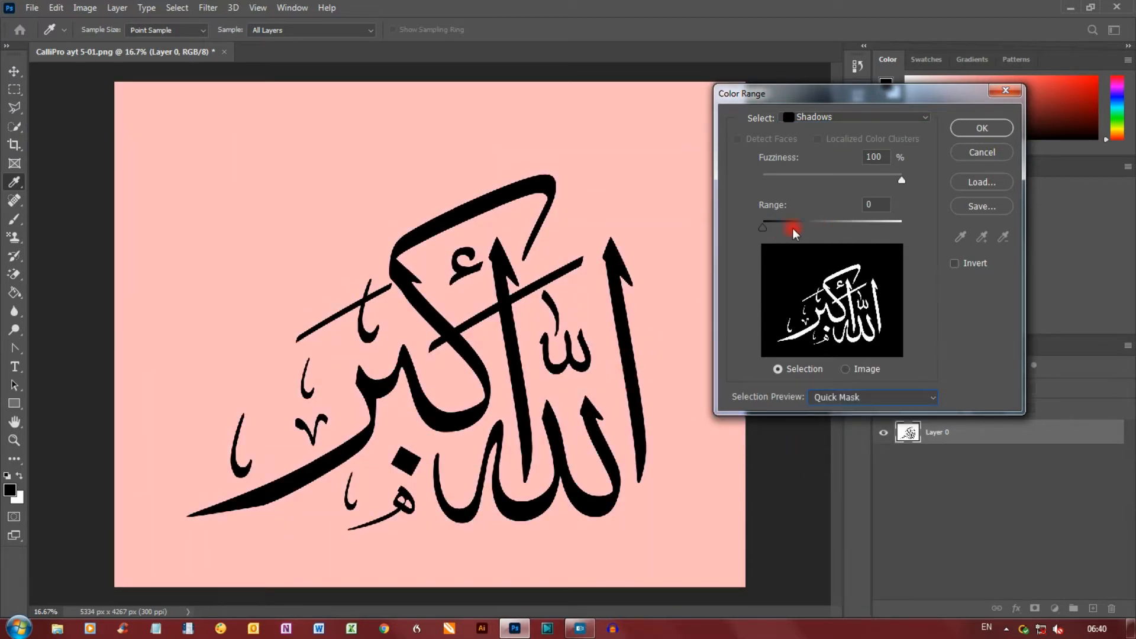
pyautogui.click(954, 263)
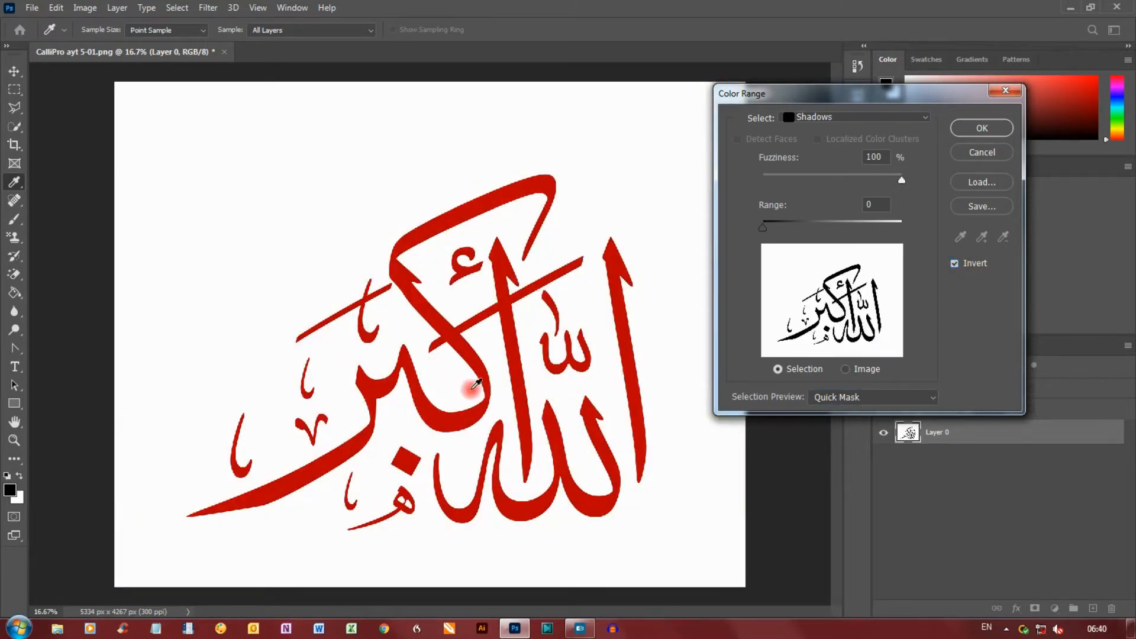
pyautogui.moveTo(762, 227)
pyautogui.mouseDown()
pyautogui.moveTo(811, 230)
pyautogui.moveTo(755, 227)
pyautogui.mouseUp()
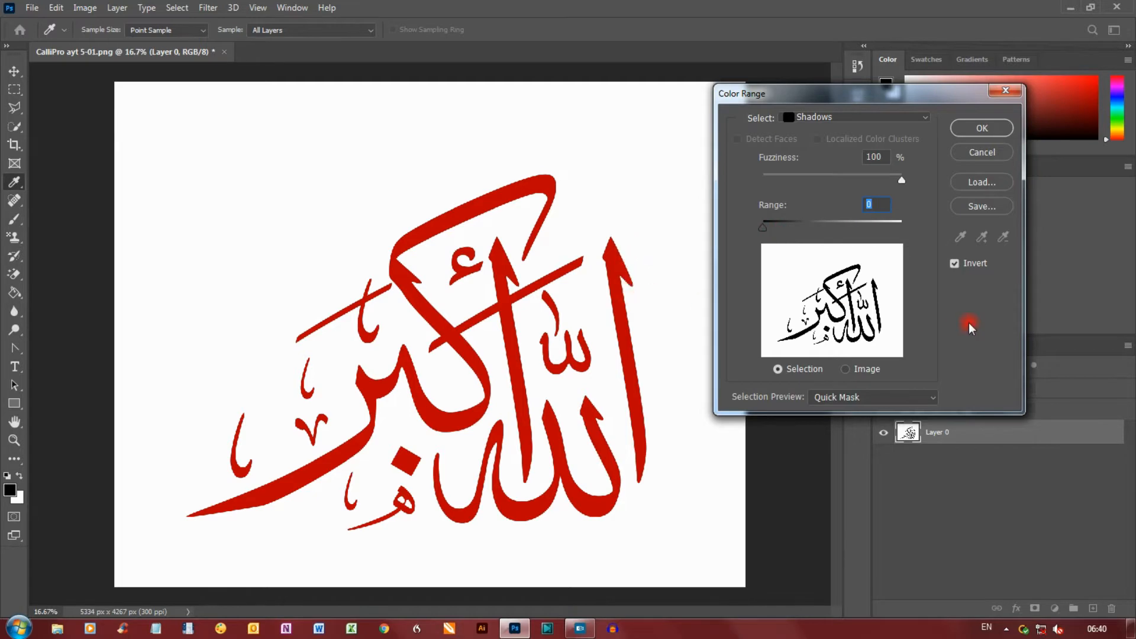
pyautogui.click(981, 129)
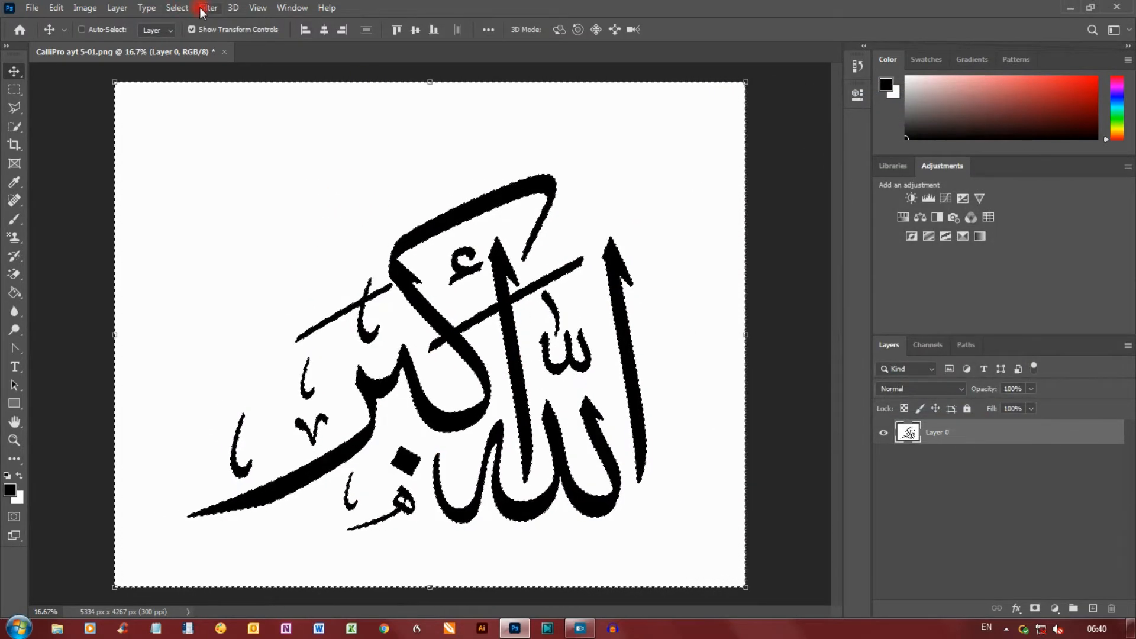
# Inverse the selection so that only the black calligraphy lettering is selected
pyautogui.click(179, 9)
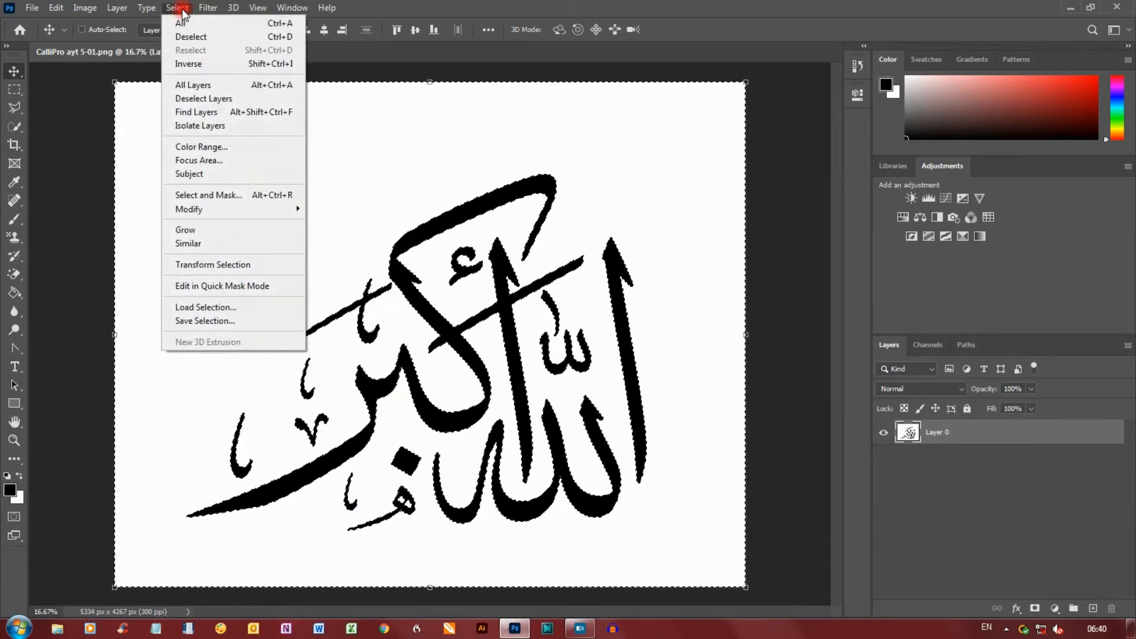
pyautogui.click(195, 65)
pyautogui.click(197, 65)
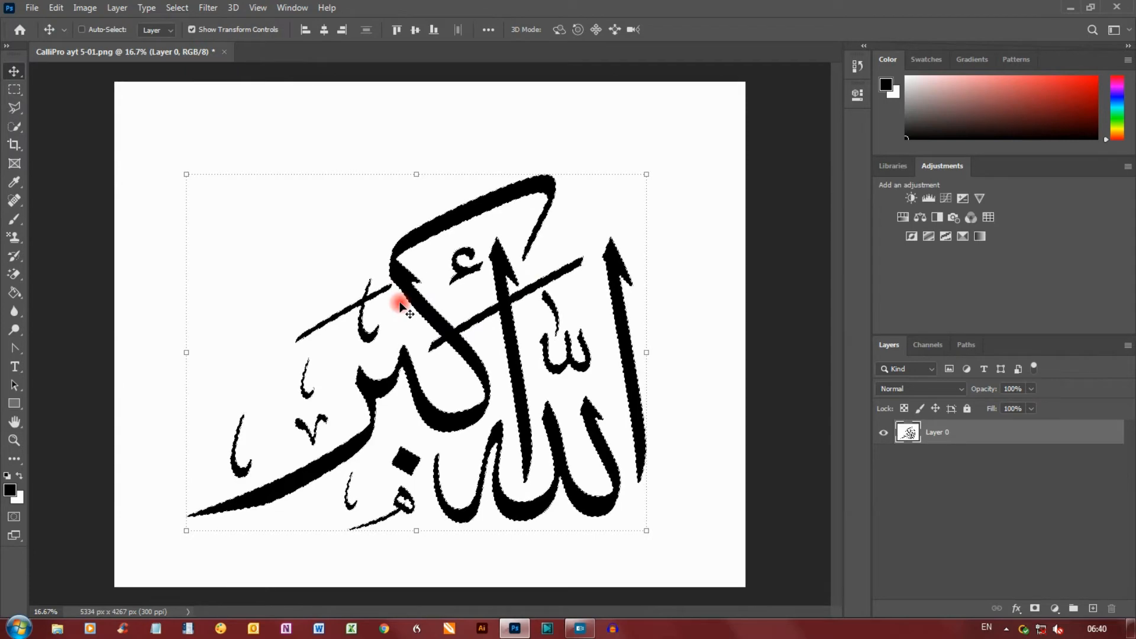
# Add a new empty layer above Layer 0 and delete Layer 0, keeping the lettering selection active
pyautogui.keyDown('ctrl'); pyautogui.click(915, 435); pyautogui.keyUp('ctrl')
pyautogui.click(1093, 609)
pyautogui.keyDown('ctrl'); pyautogui.click(908, 460); pyautogui.keyUp('ctrl')
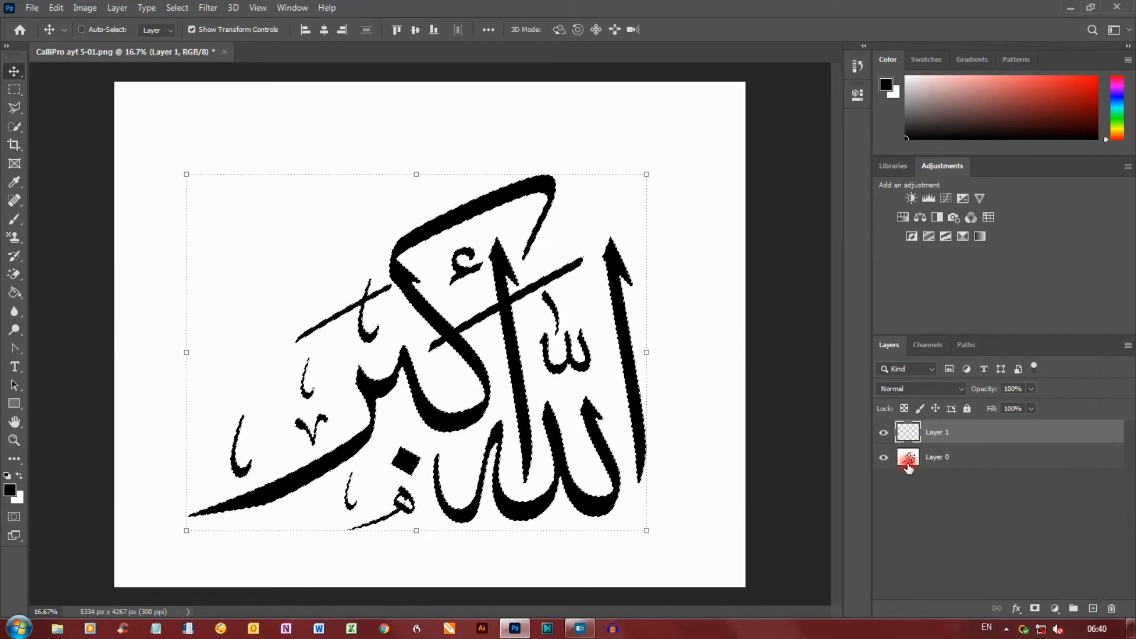
pyautogui.click(940, 459)
pyautogui.moveTo(937, 461); pyautogui.dragTo(1115, 608)
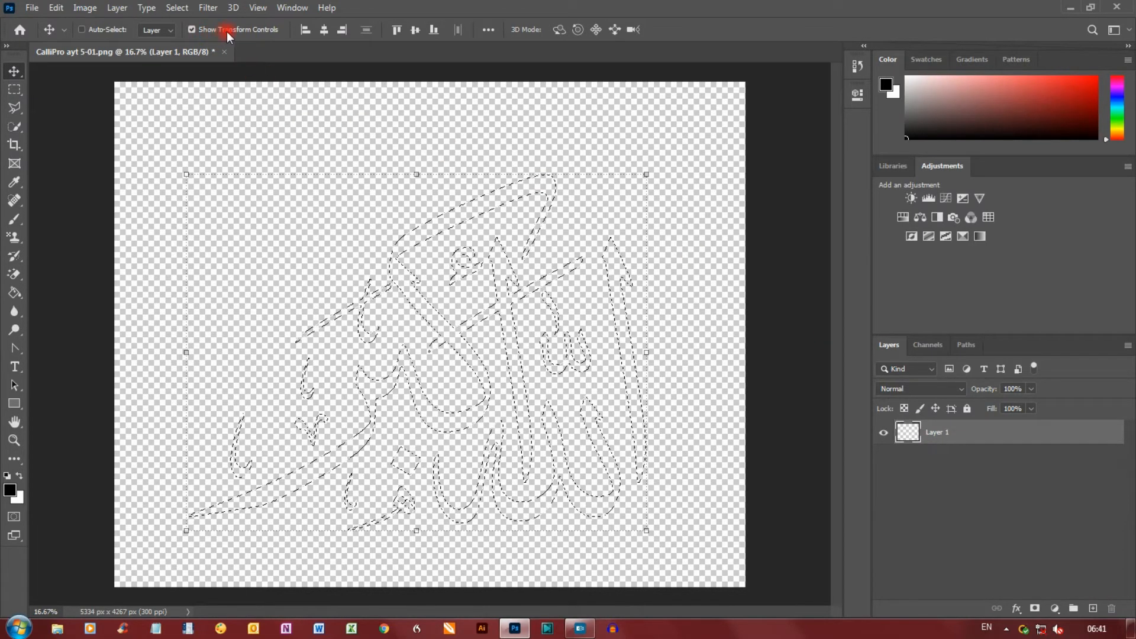
# Fill the lettering selection on Layer 1 with the black foreground color at 100% opacity and deselect it
pyautogui.click(191, 30)
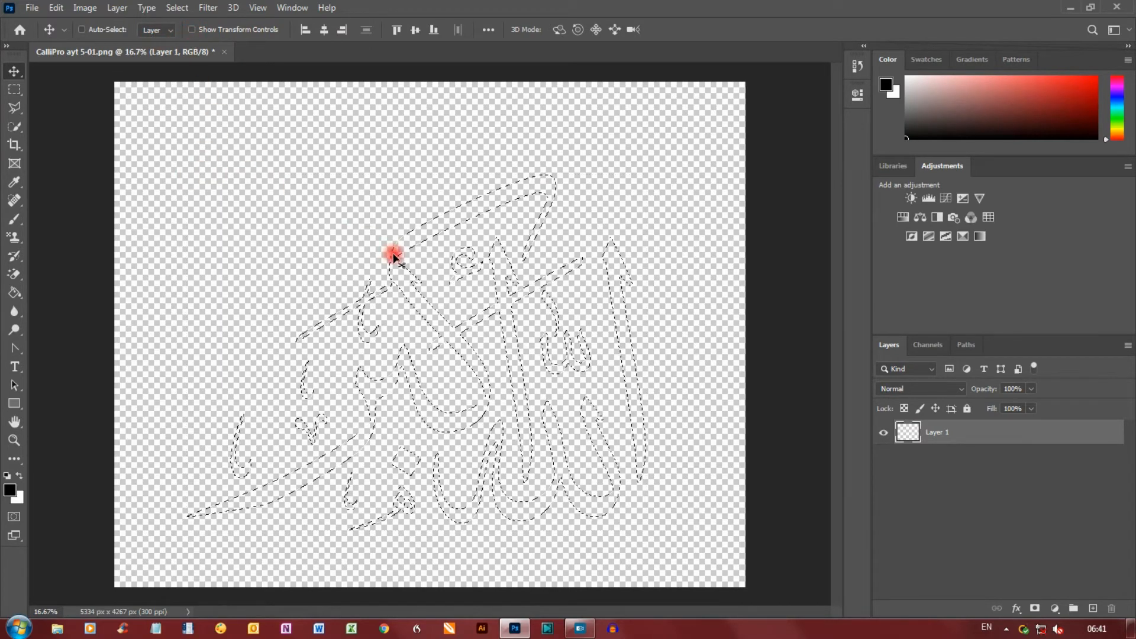
pyautogui.click(56, 8)
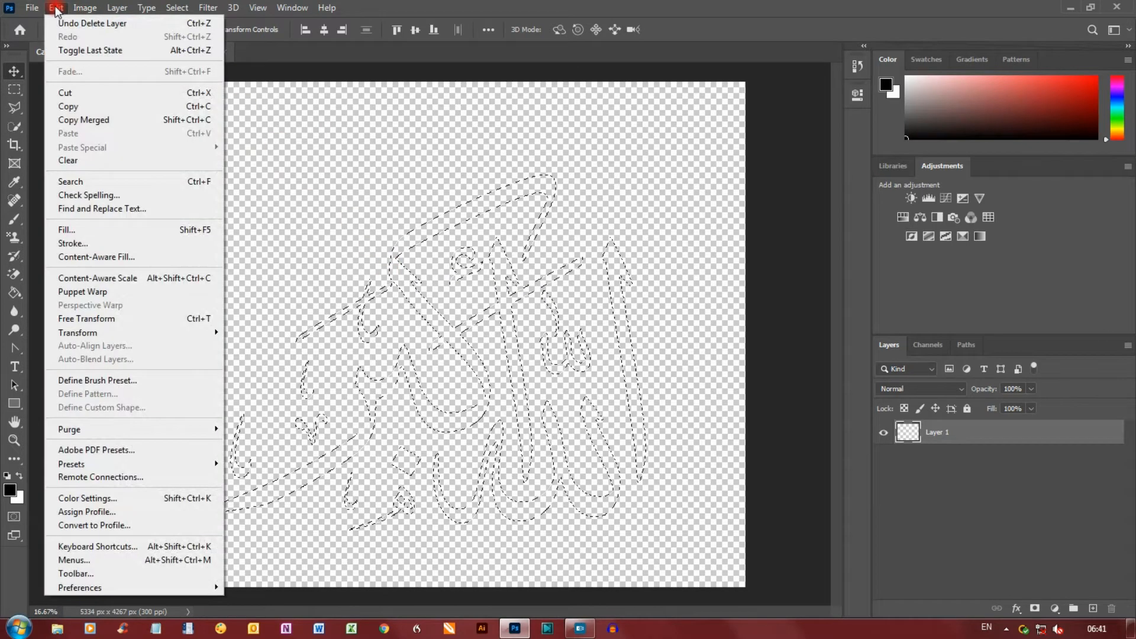
pyautogui.click(82, 231)
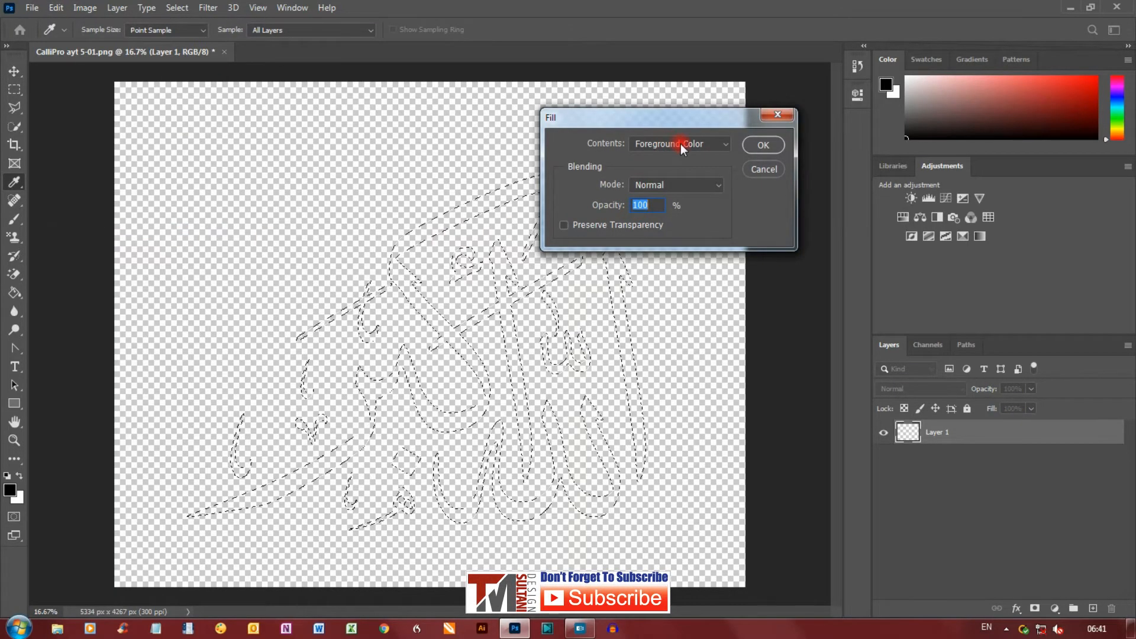
pyautogui.click(103, 438)
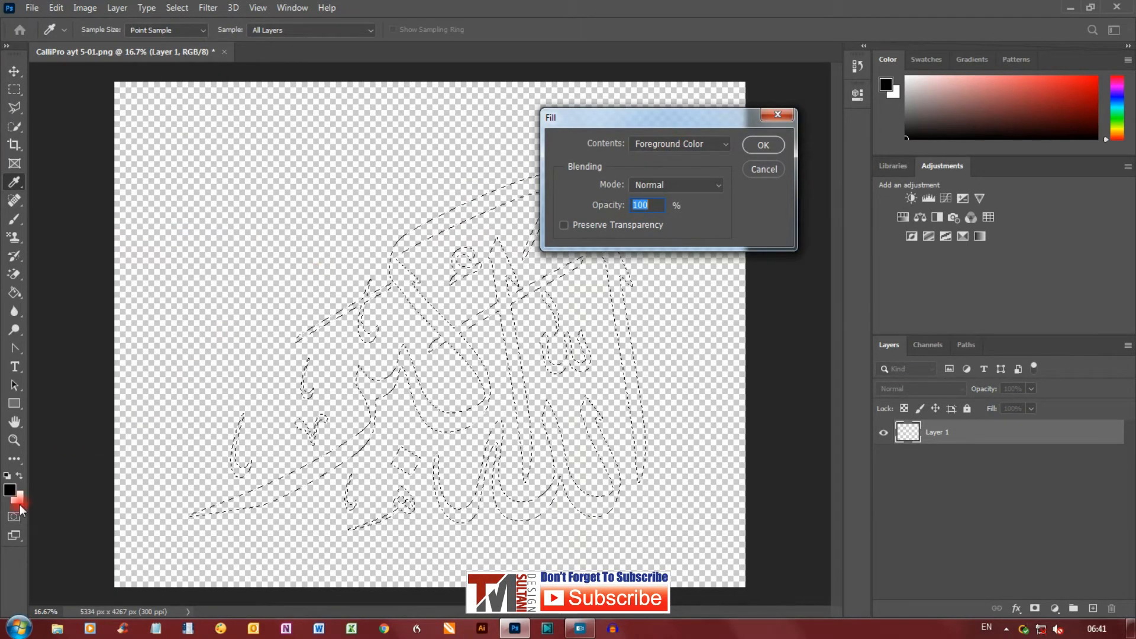
pyautogui.press('x')
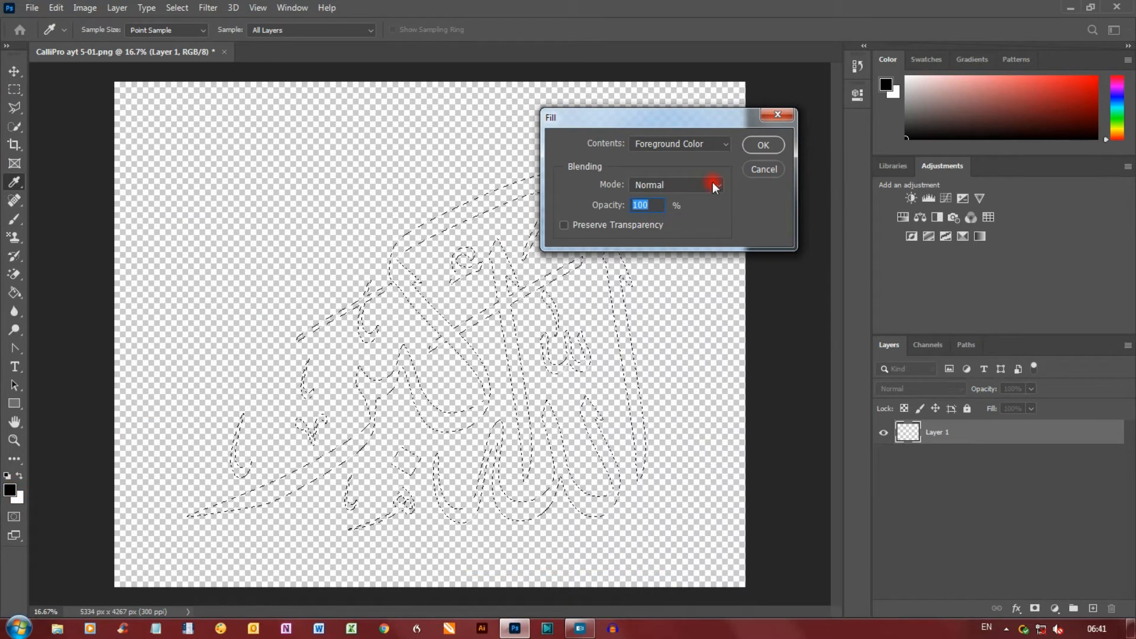
pyautogui.click(770, 150)
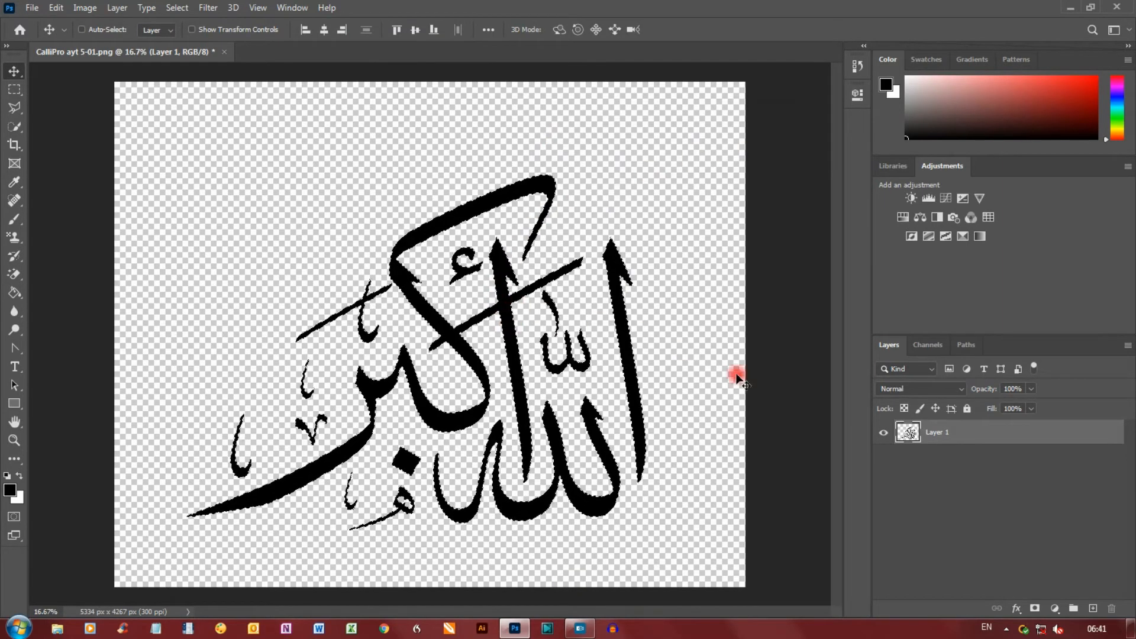
pyautogui.click(177, 8)
pyautogui.click(191, 39)
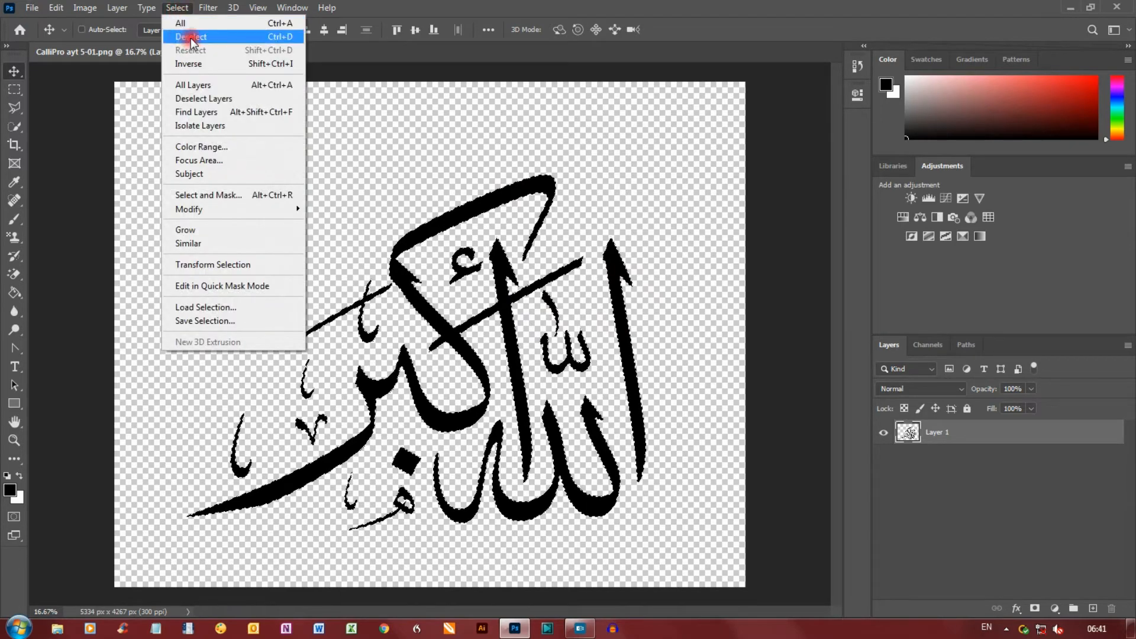
# Convert the filled calligraphy layer, Layer 1, to a smart object
pyautogui.rightClick(937, 437)
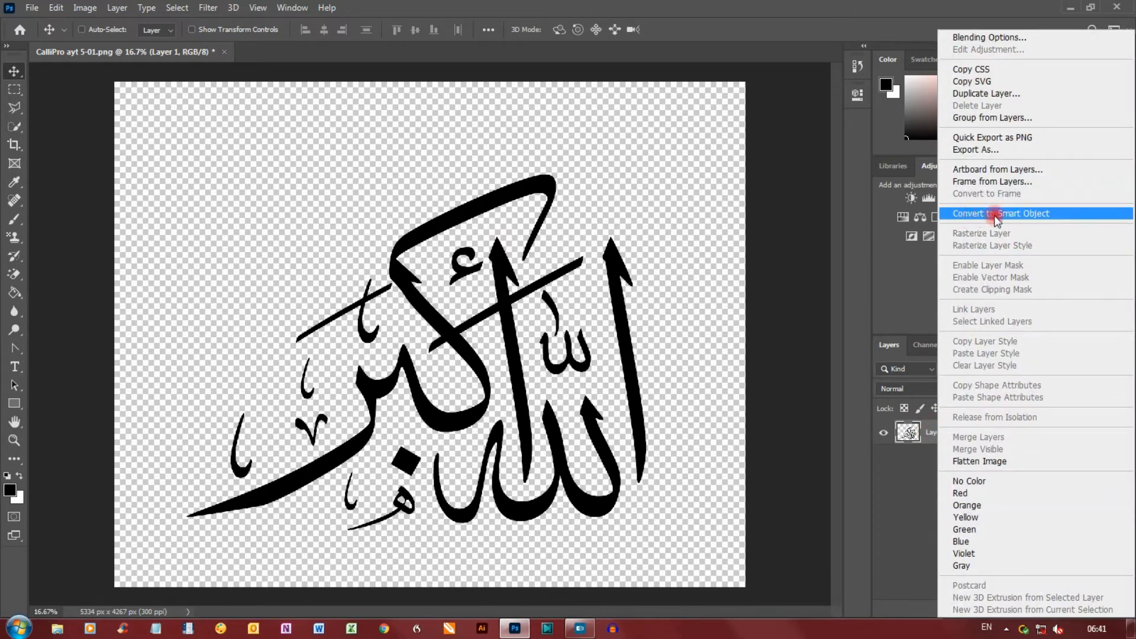
pyautogui.click(1018, 217)
pyautogui.click(1043, 218)
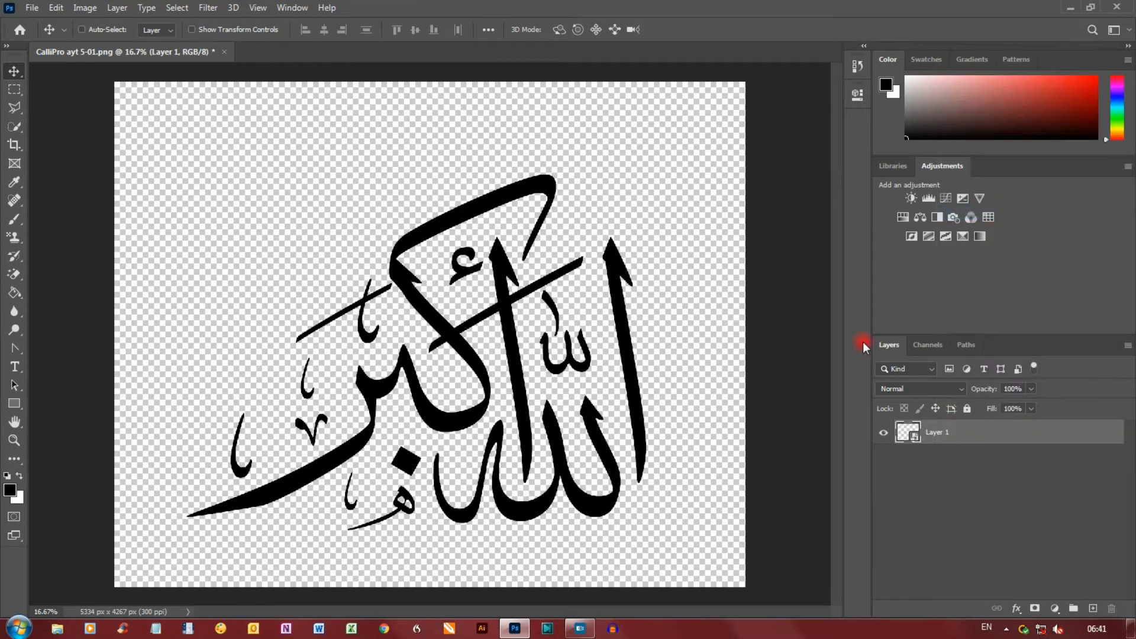
# Duplicate the Layer 1 smart object and hide the original layer
pyautogui.moveTo(925, 436)
pyautogui.mouseDown()
pyautogui.moveTo(1094, 589)
pyautogui.moveTo(1091, 607)
pyautogui.mouseUp()
pyautogui.click(884, 457)
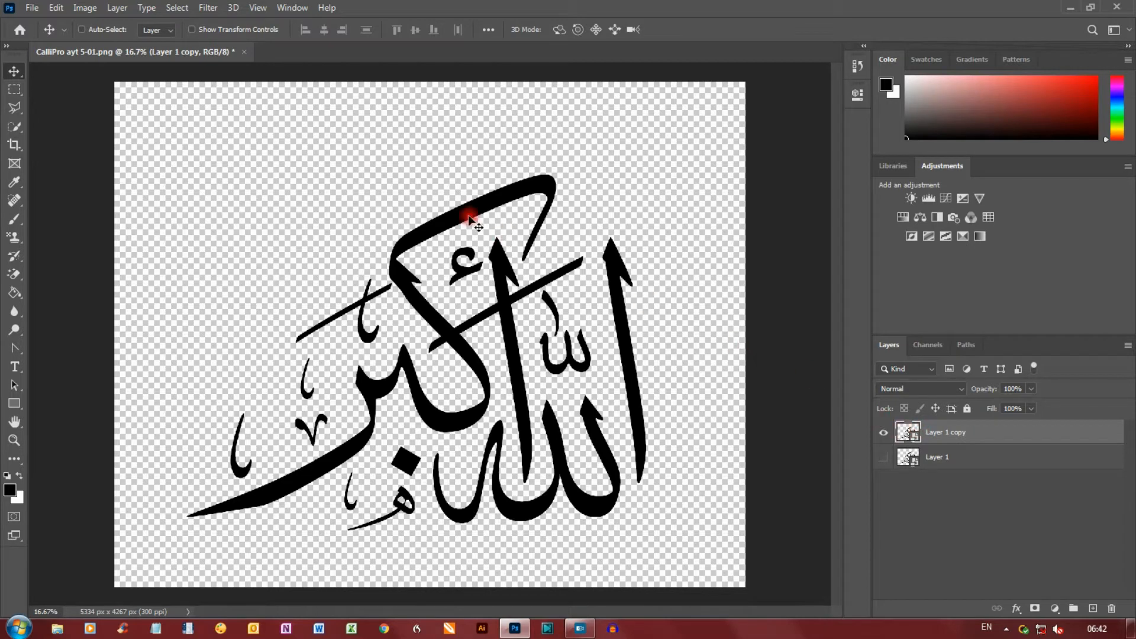
# Show transform controls, scale Layer 1 copy down to 31.63%, and move it higher on the canvas
pyautogui.click(191, 29)
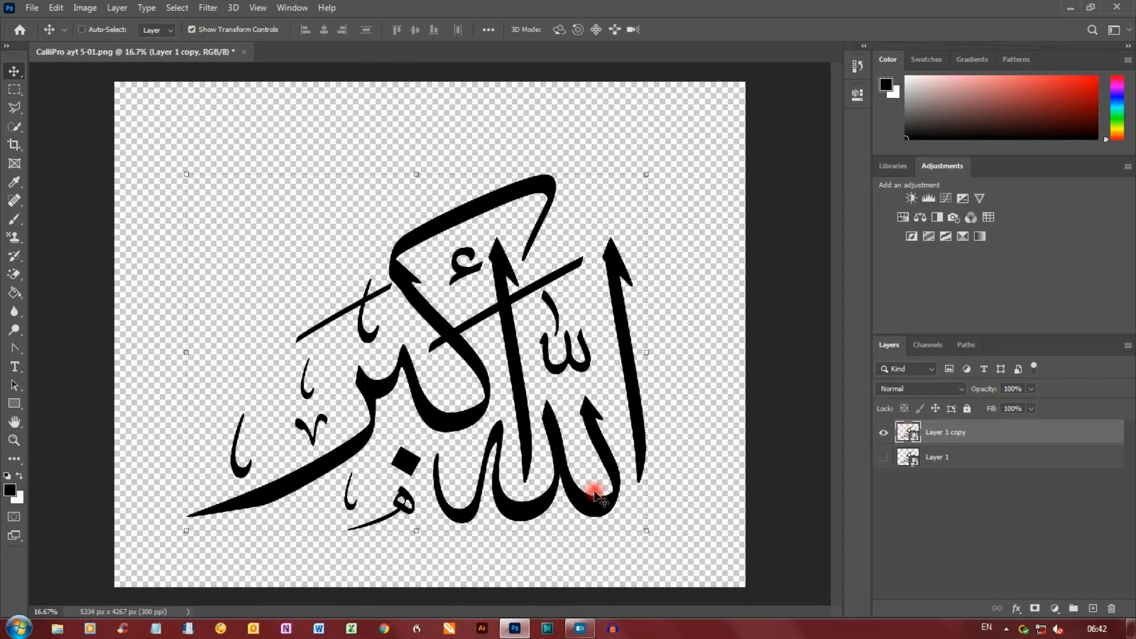
pyautogui.moveTo(598, 506); pyautogui.dragTo(462, 378)
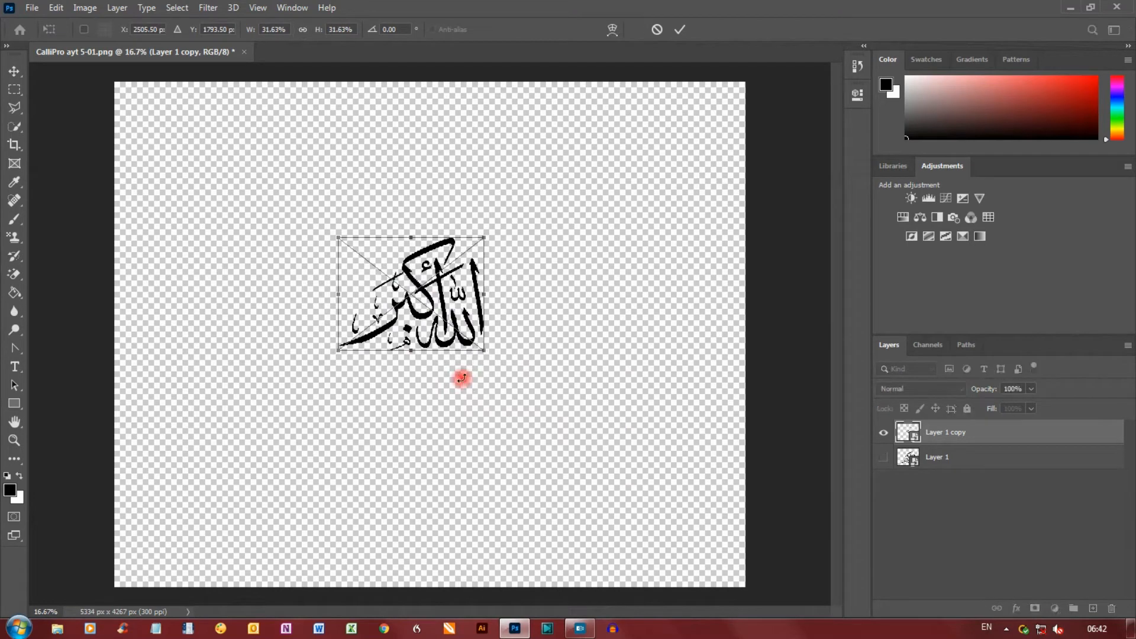
pyautogui.click(679, 29)
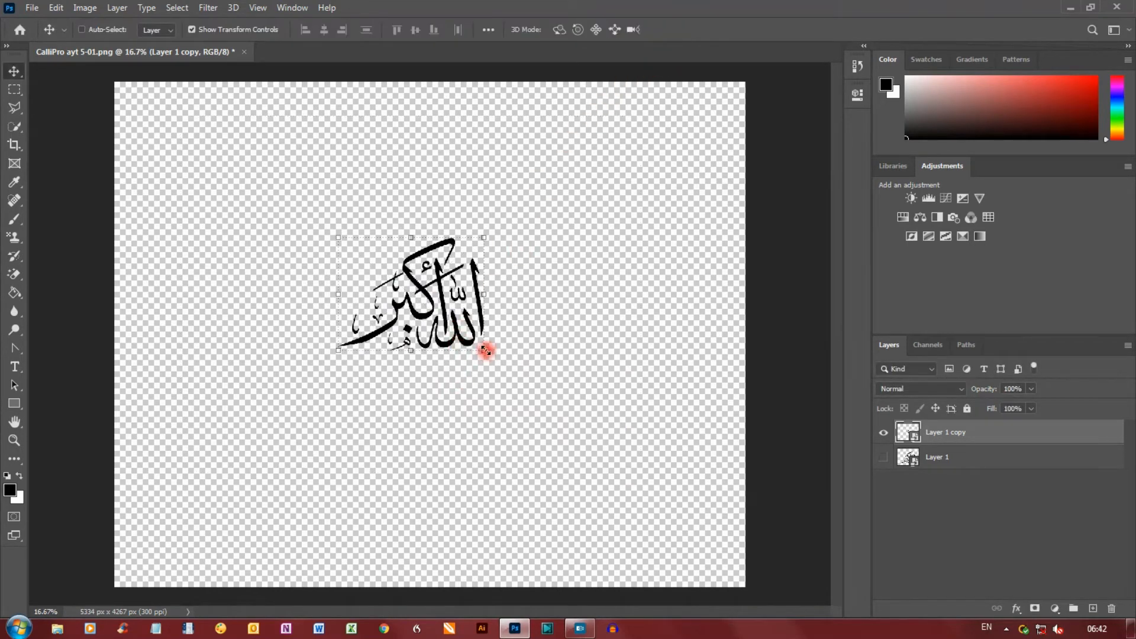
# Enlarge the calligraphy on Layer 1 copy proportionally about its center to 110.01%
pyautogui.click(484, 350)
pyautogui.moveTo(484, 349); pyautogui.dragTo(663, 489)
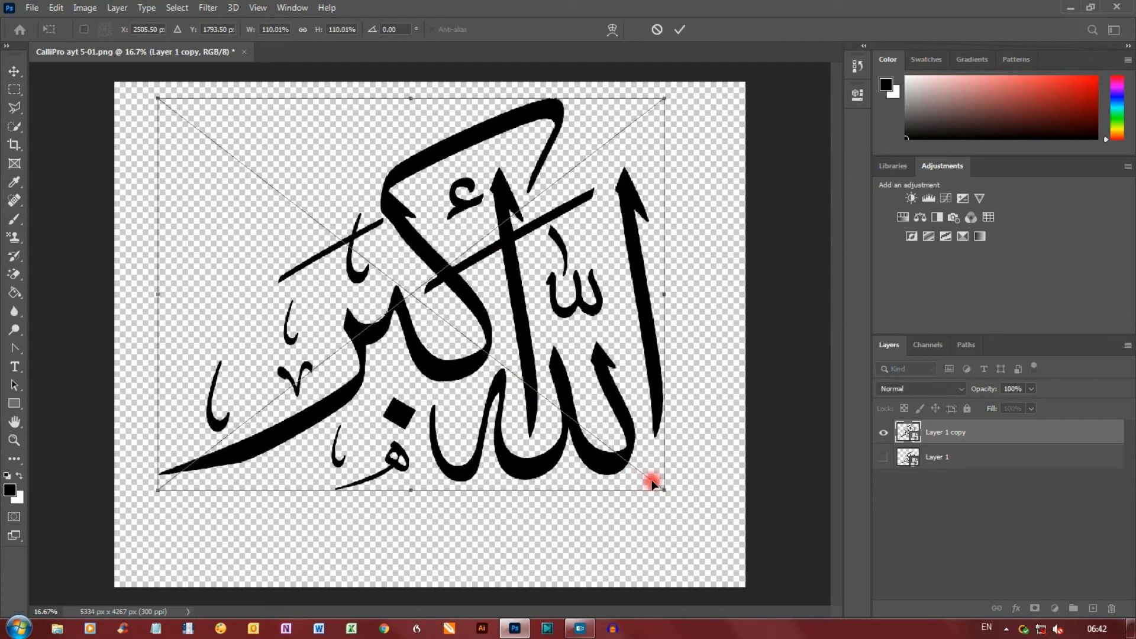
pyautogui.click(678, 31)
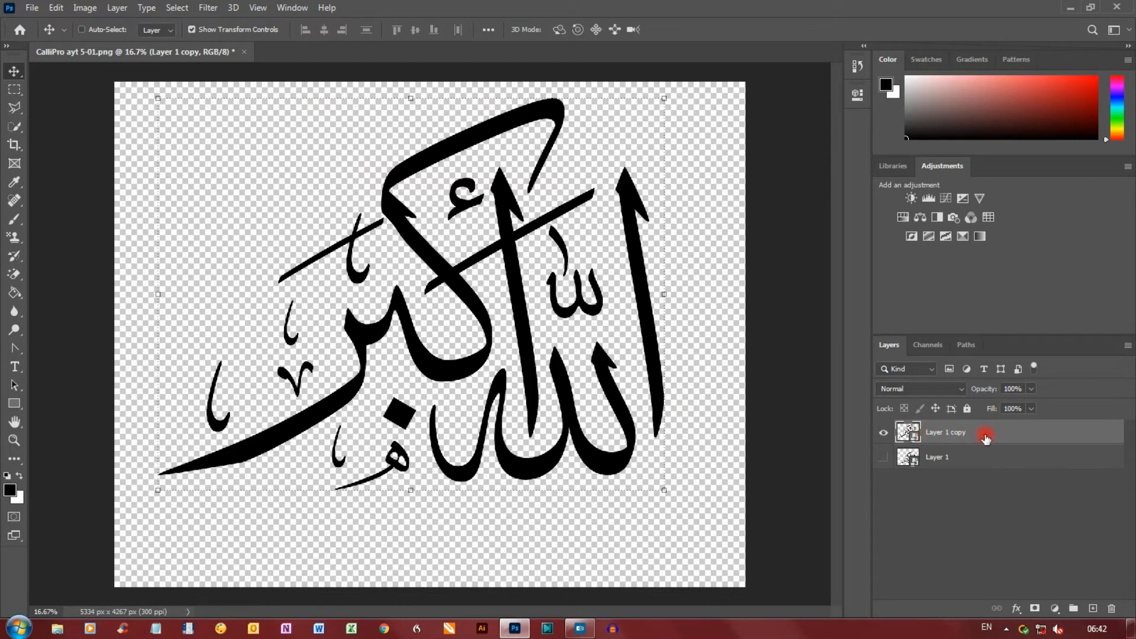
pyautogui.click(1016, 609)
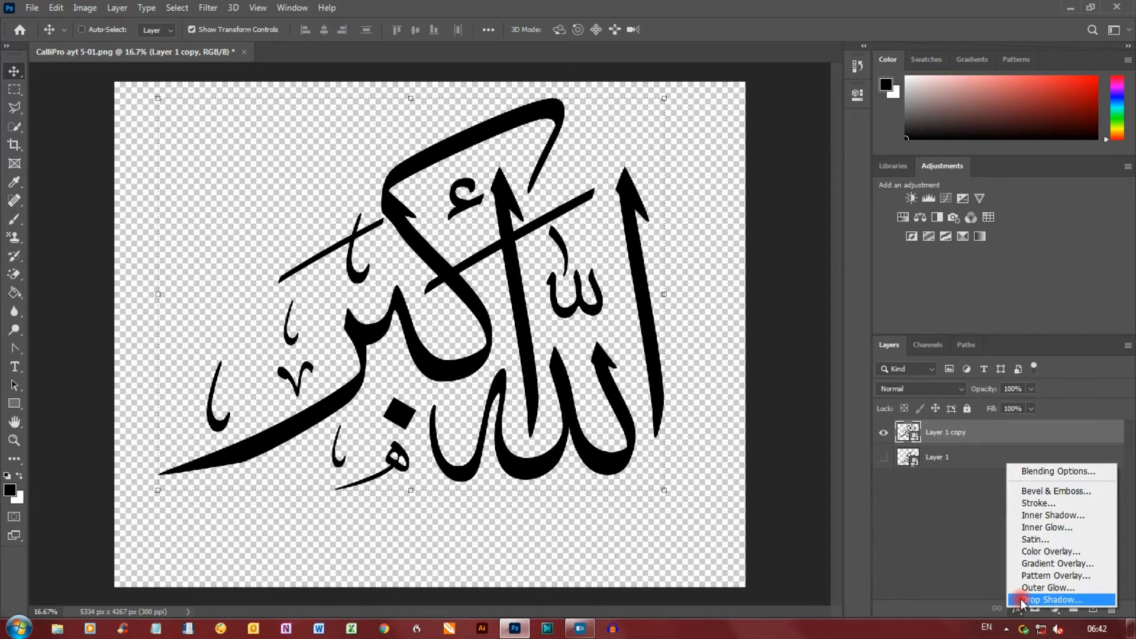
pyautogui.click(1028, 491)
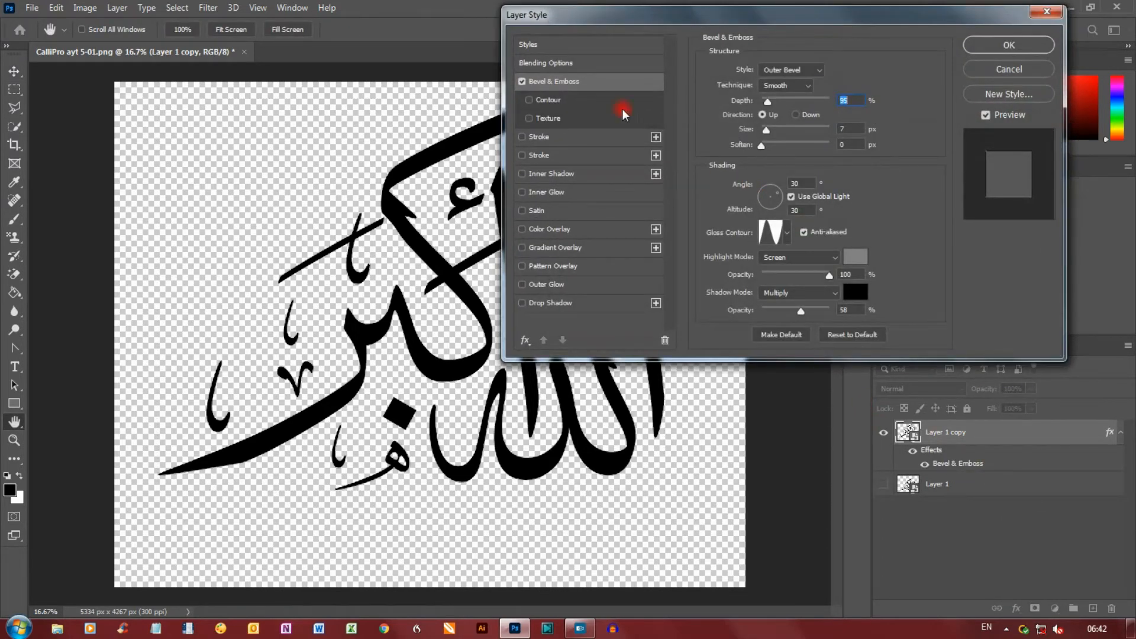
pyautogui.moveTo(625, 19); pyautogui.dragTo(668, 15)
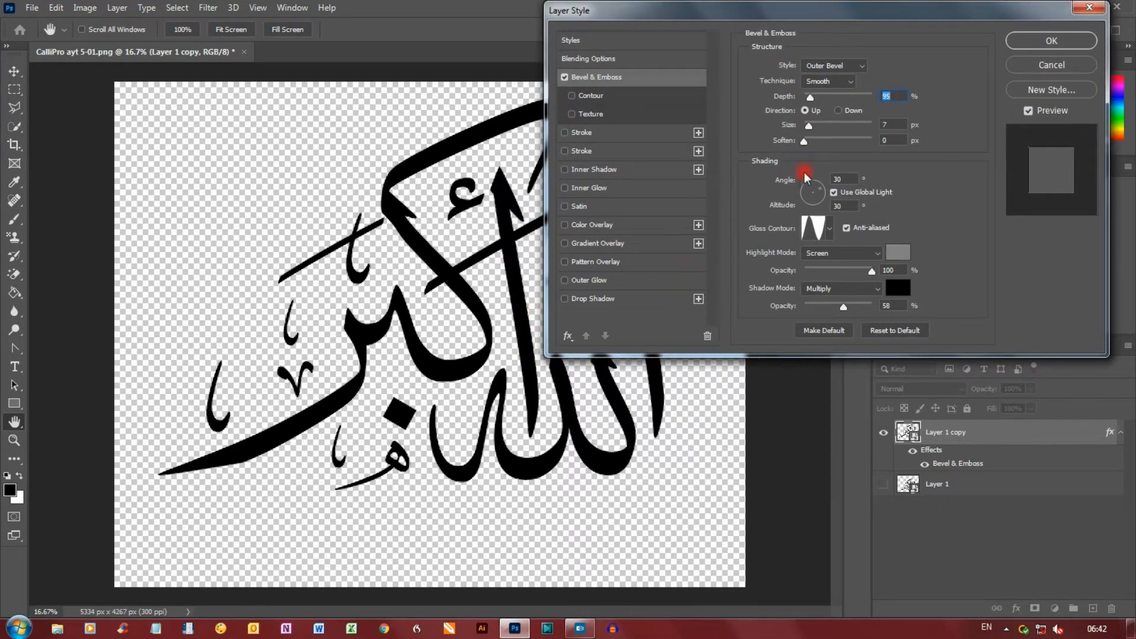
pyautogui.click(1035, 66)
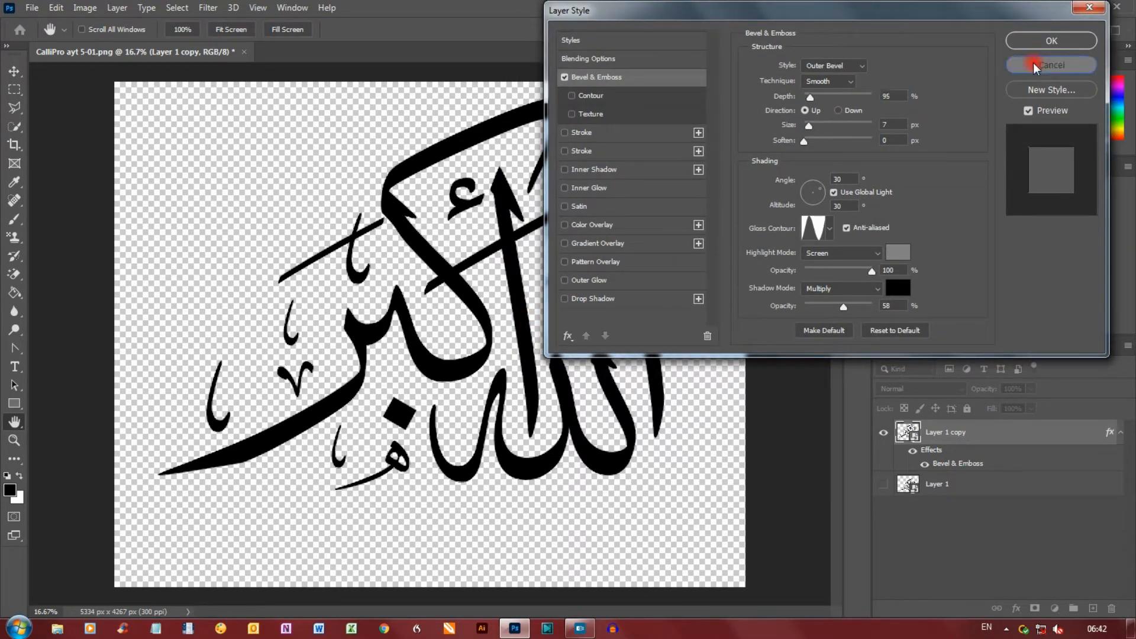
# Add a new layer beneath Layer 1 copy and fill it with the white background color at 100% opacity
pyautogui.click(1093, 609)
pyautogui.moveTo(939, 436); pyautogui.dragTo(944, 471)
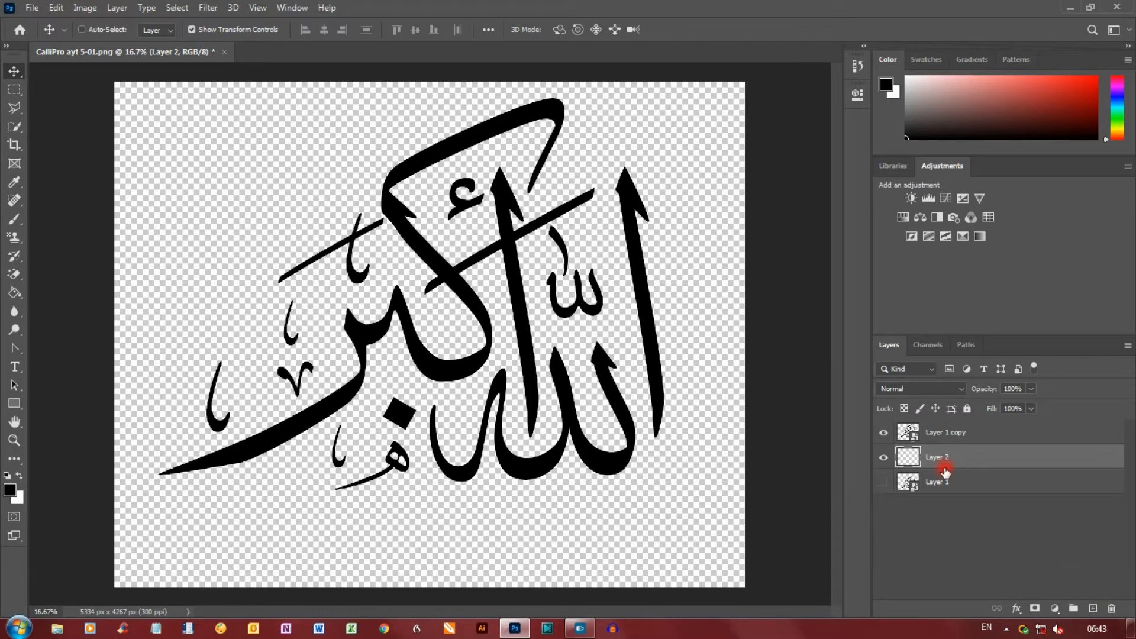
pyautogui.hotkey('shift', 'F5')
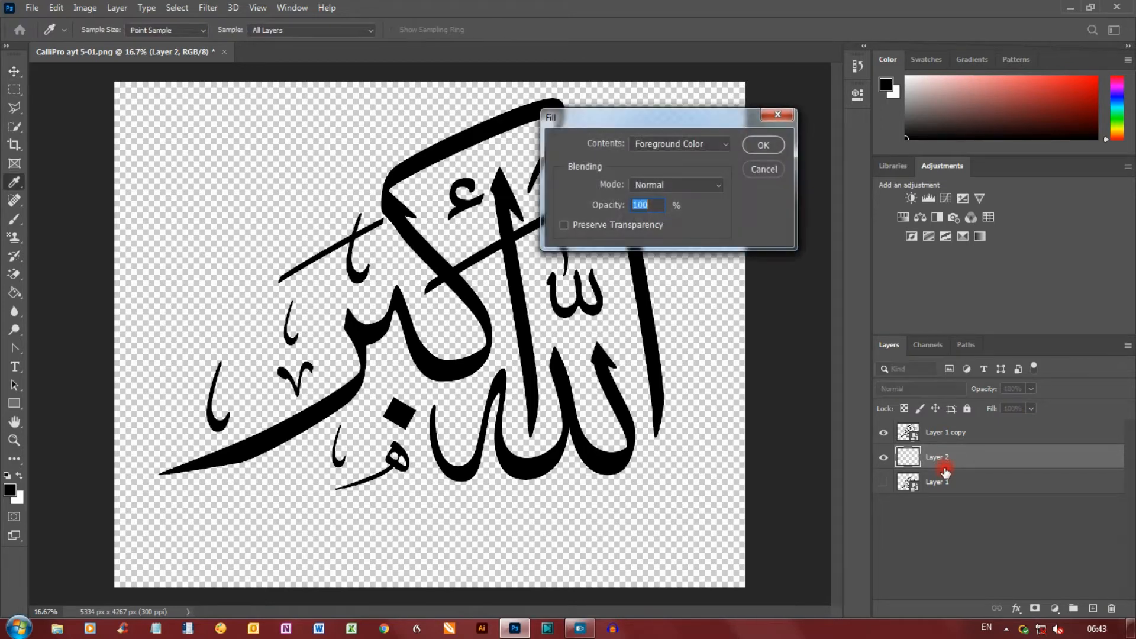
pyautogui.click(698, 144)
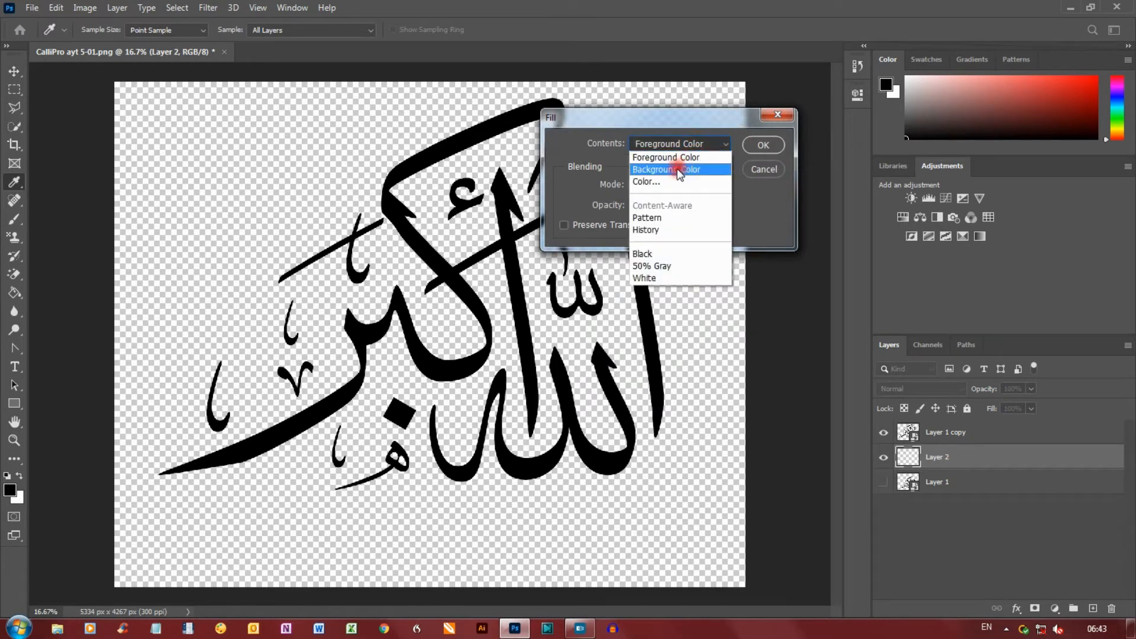
pyautogui.click(678, 171)
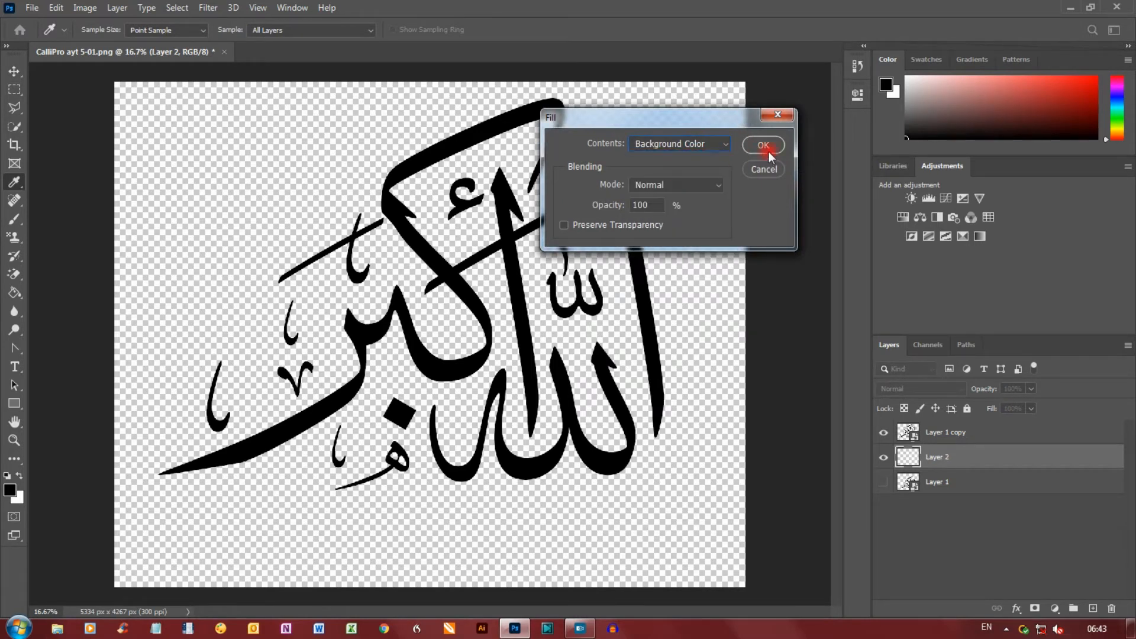
pyautogui.click(764, 145)
pyautogui.press('v')
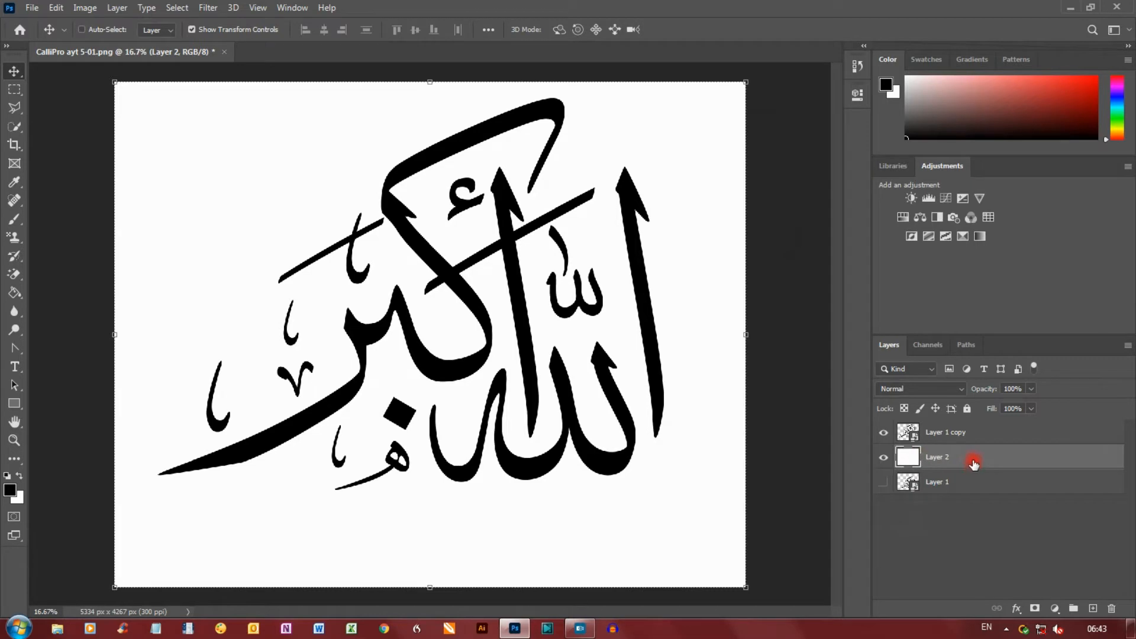
# Add a Bevel & Emboss effect to Layer 1 copy using the Outer Bevel style
pyautogui.click(940, 432)
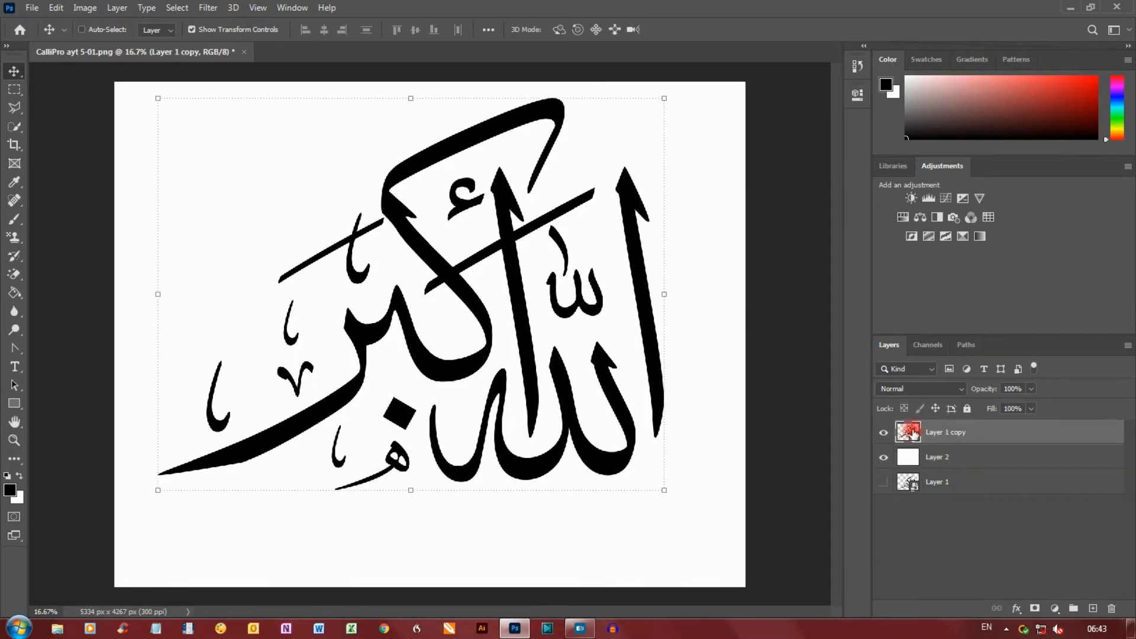
pyautogui.click(1016, 608)
pyautogui.click(1036, 493)
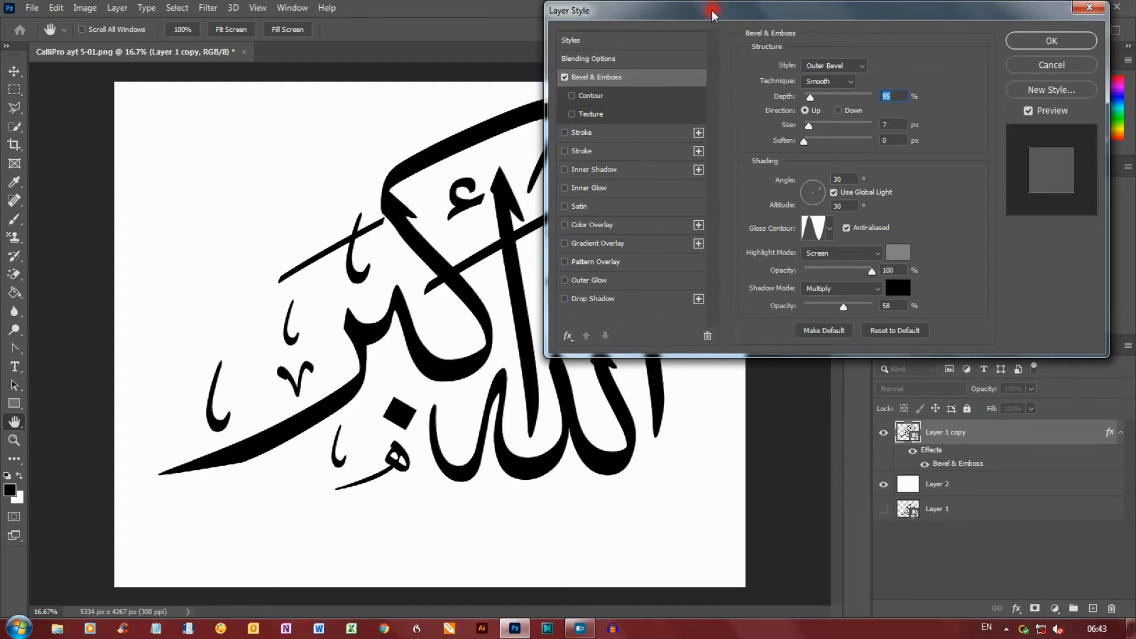
pyautogui.moveTo(712, 13); pyautogui.dragTo(773, 71)
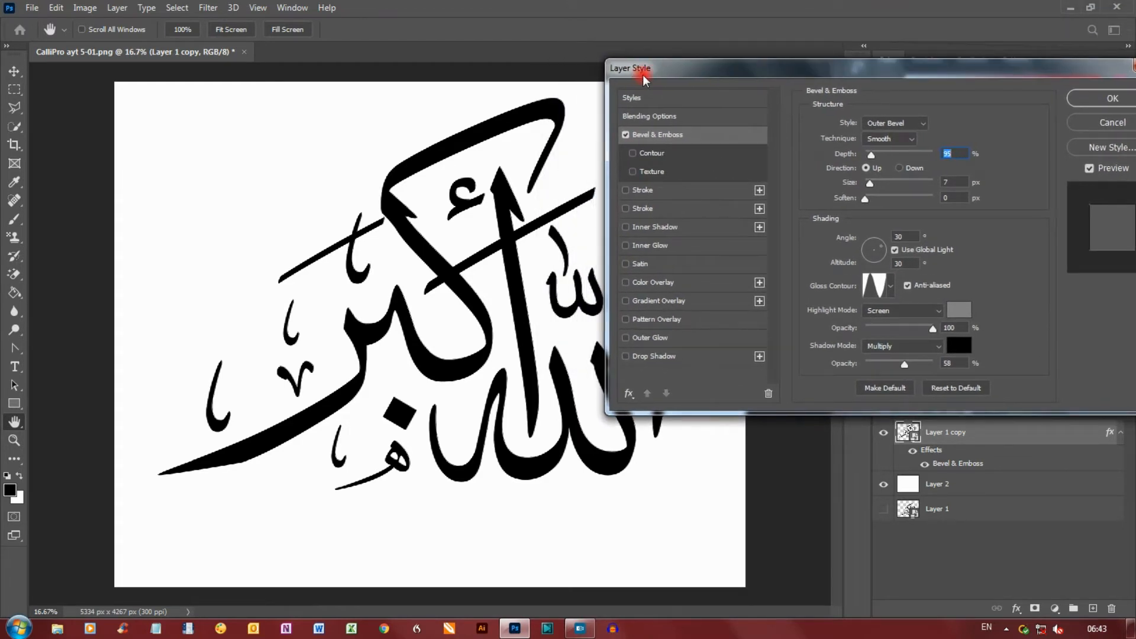
pyautogui.moveTo(943, 76); pyautogui.dragTo(860, 35)
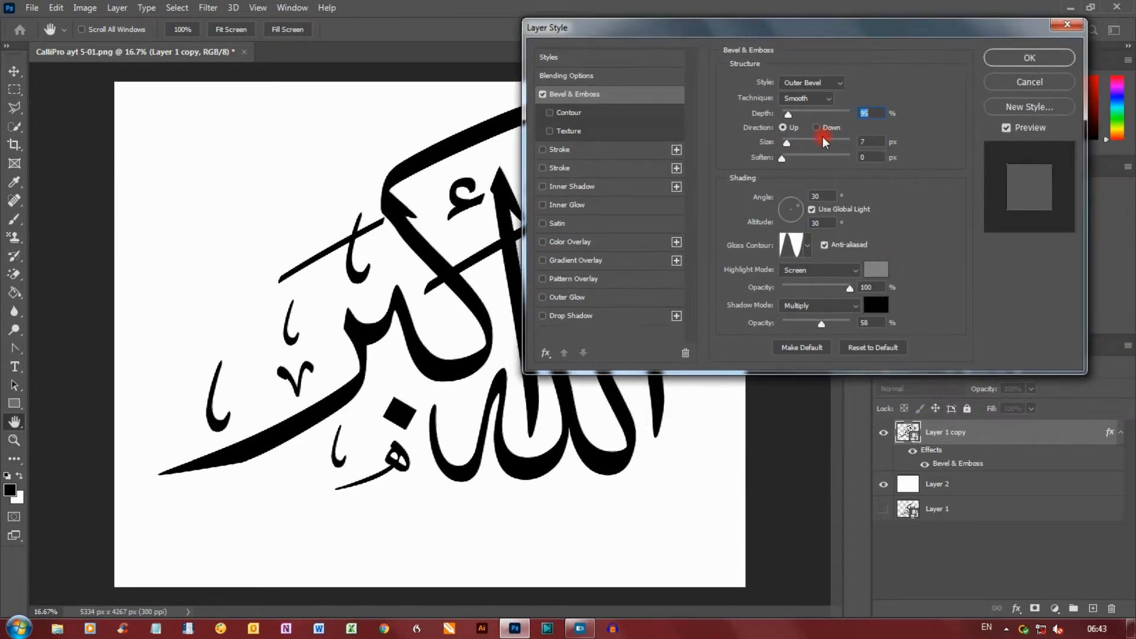
pyautogui.click(808, 247)
pyautogui.click(808, 247)
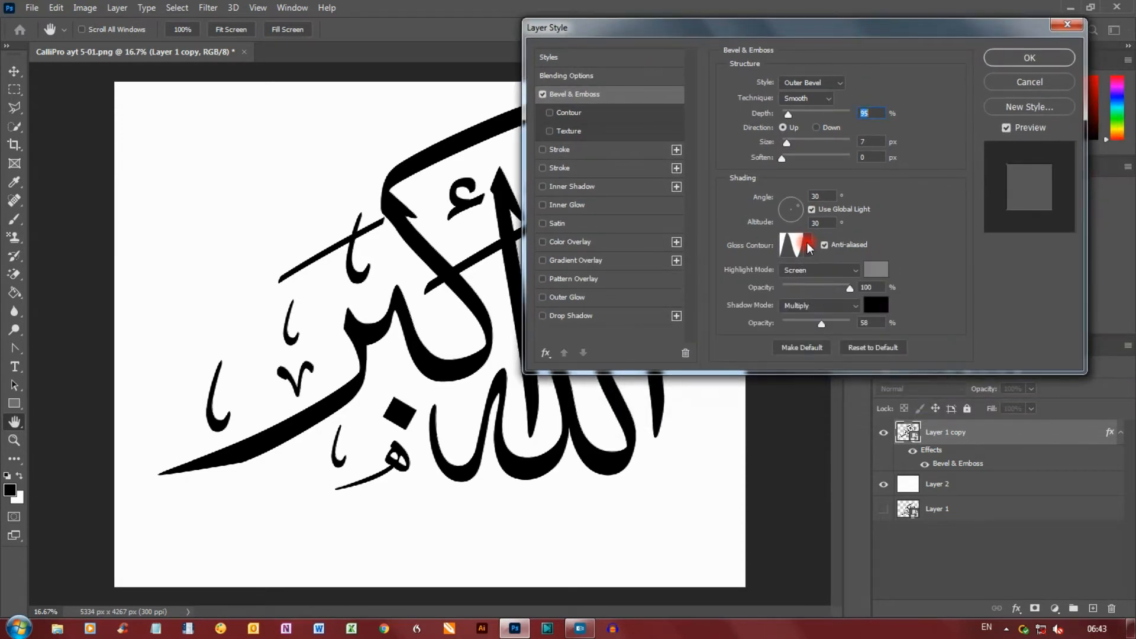
pyautogui.click(831, 86)
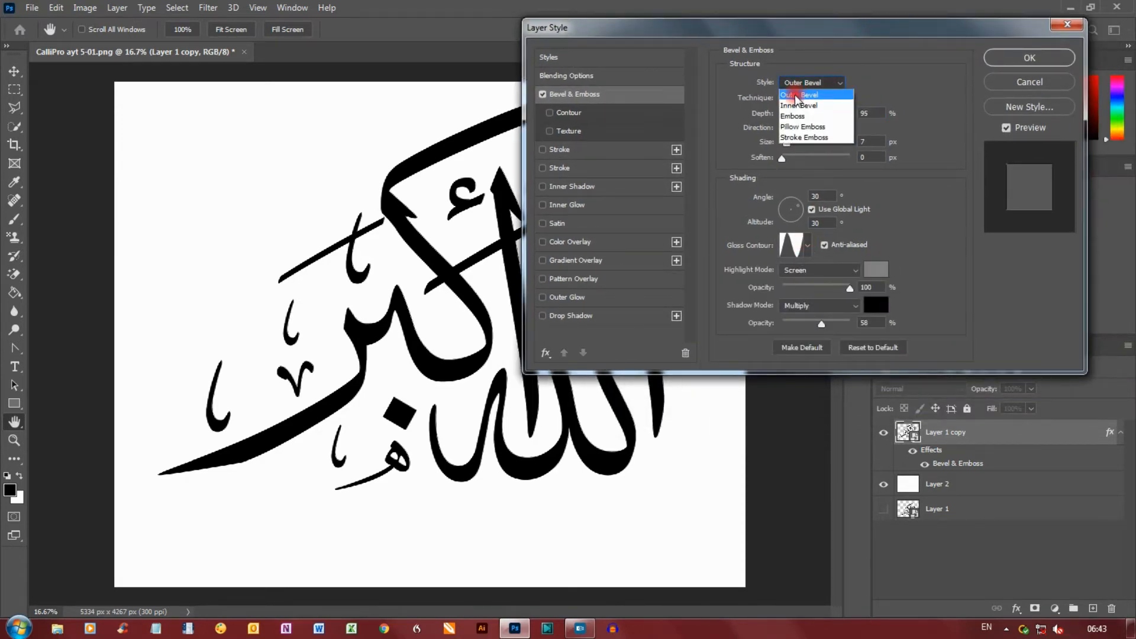
pyautogui.click(797, 96)
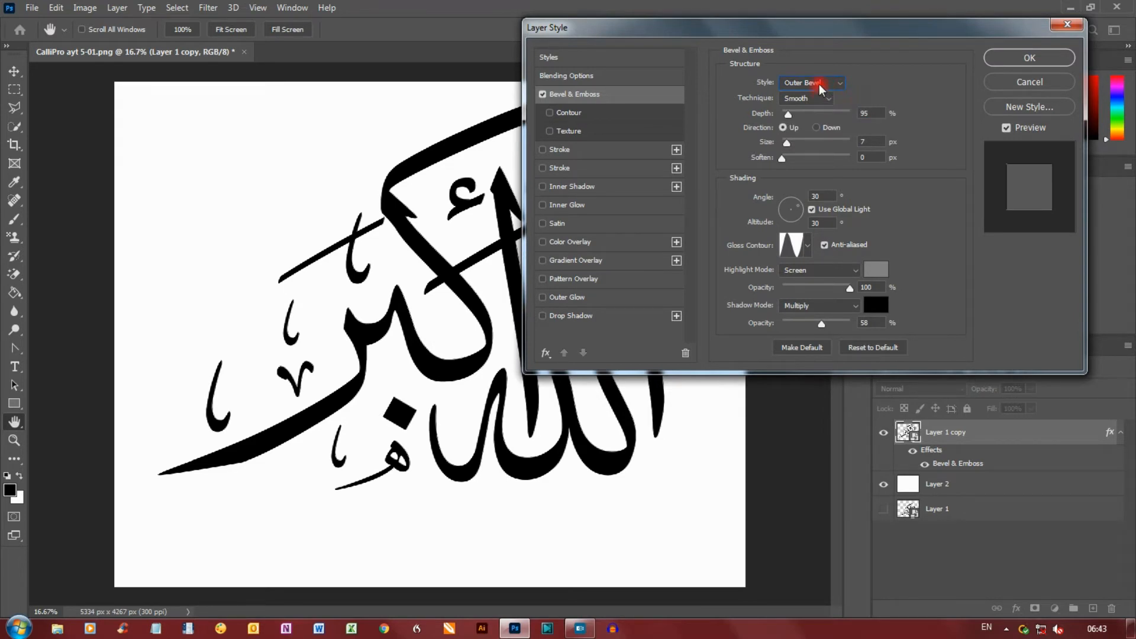
# Set the bevel's size to 13 px and its light altitude to 26°
pyautogui.doubleClick(863, 113)
pyautogui.moveTo(786, 143); pyautogui.dragTo(792, 145)
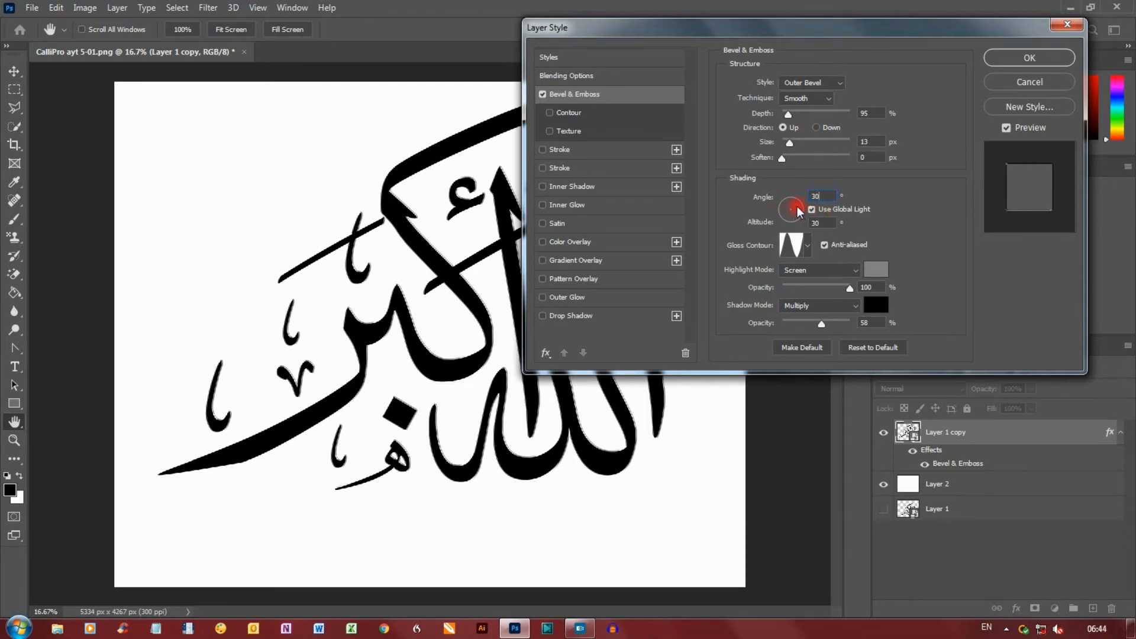
pyautogui.moveTo(798, 210)
pyautogui.mouseDown()
pyautogui.moveTo(795, 221)
pyautogui.moveTo(778, 215)
pyautogui.moveTo(799, 210)
pyautogui.mouseUp()
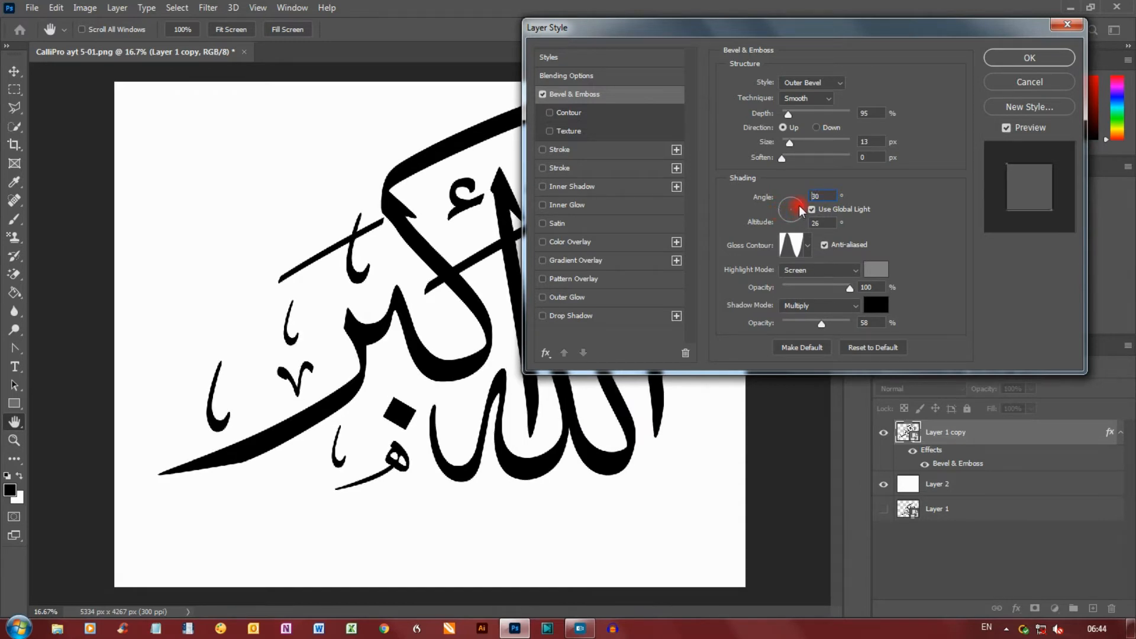
pyautogui.doubleClick(828, 197)
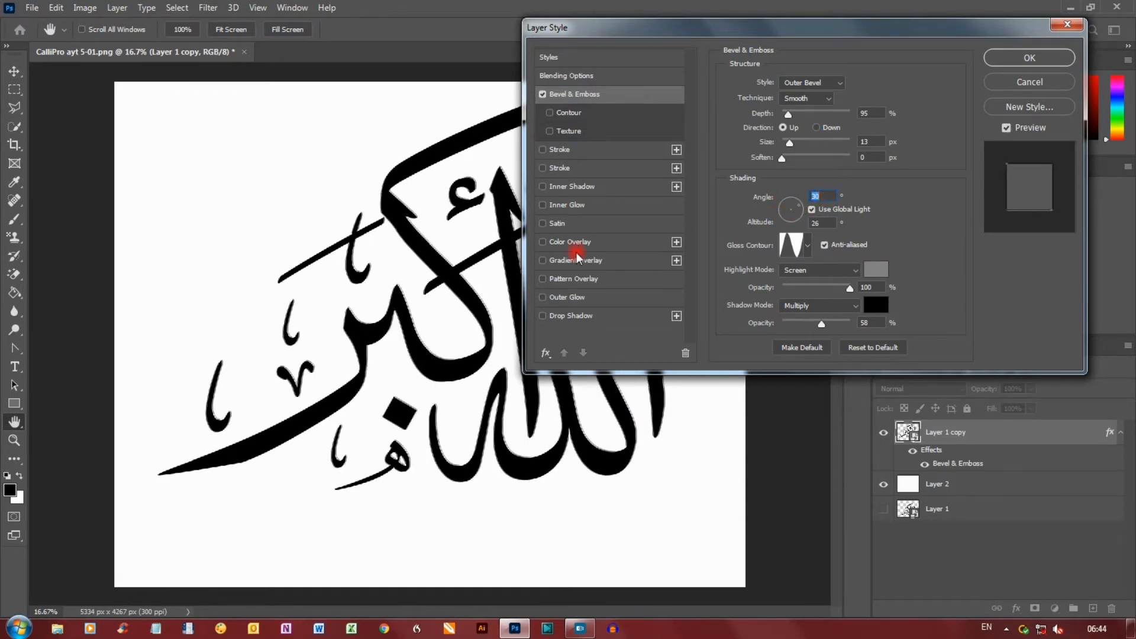
# Add a Color Overlay to the calligraphy in pure red, ff0000
pyautogui.click(542, 242)
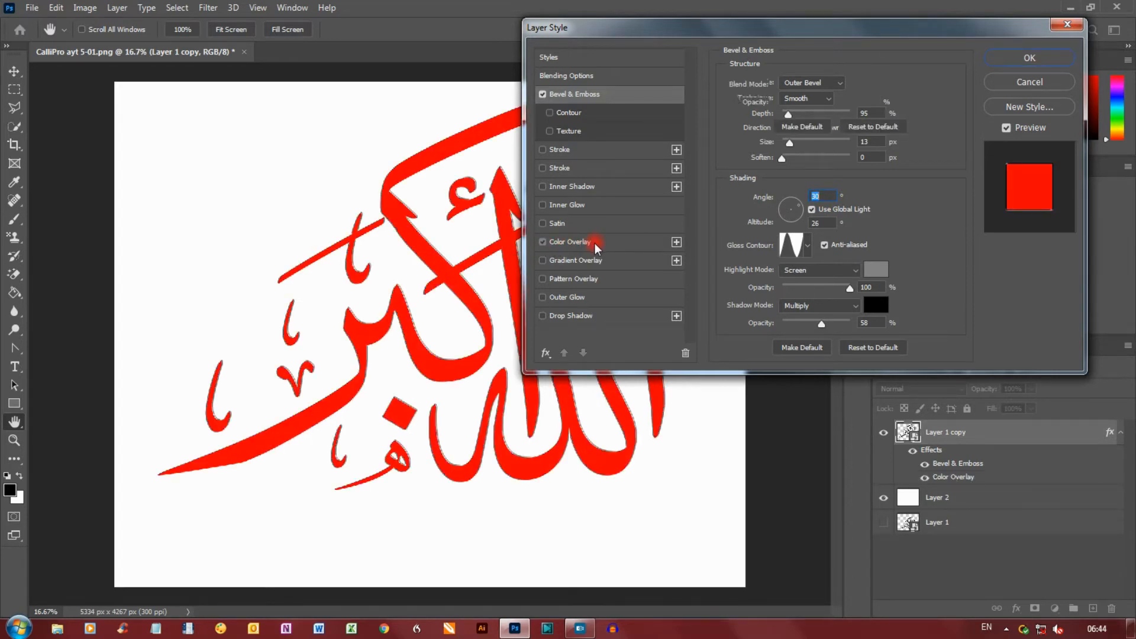
pyautogui.click(596, 245)
pyautogui.click(867, 86)
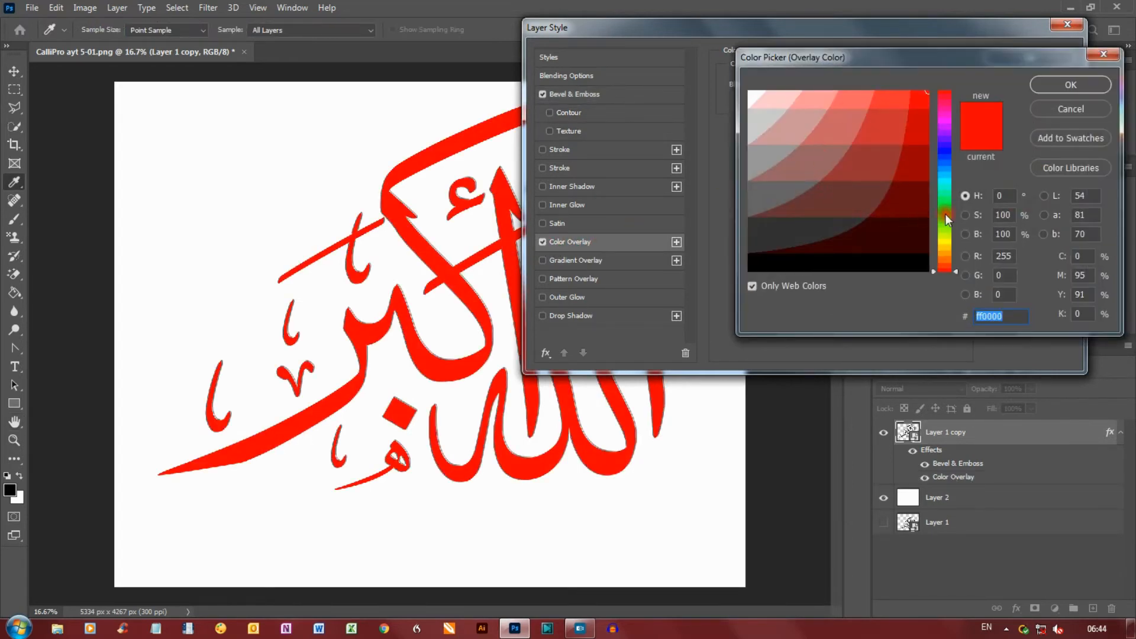
pyautogui.click(947, 152)
pyautogui.moveTo(946, 151)
pyautogui.mouseDown()
pyautogui.moveTo(946, 123)
pyautogui.moveTo(917, 107)
pyautogui.moveTo(915, 175)
pyautogui.mouseUp()
pyautogui.click(940, 269)
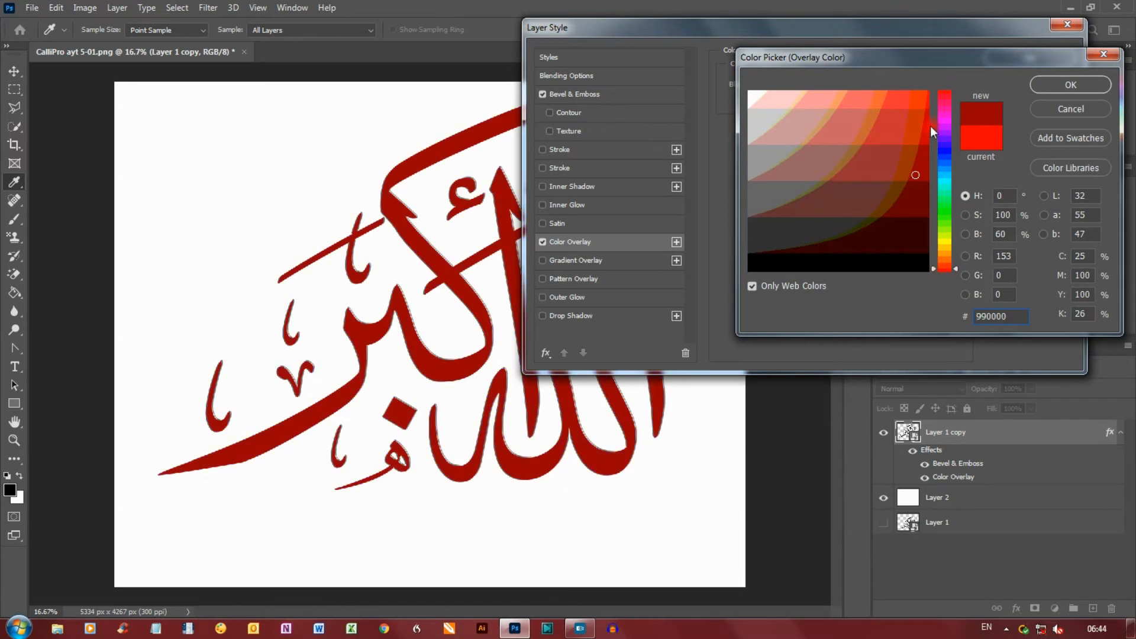
pyautogui.moveTo(929, 126)
pyautogui.mouseDown()
pyautogui.moveTo(919, 107)
pyautogui.moveTo(929, 91)
pyautogui.mouseUp()
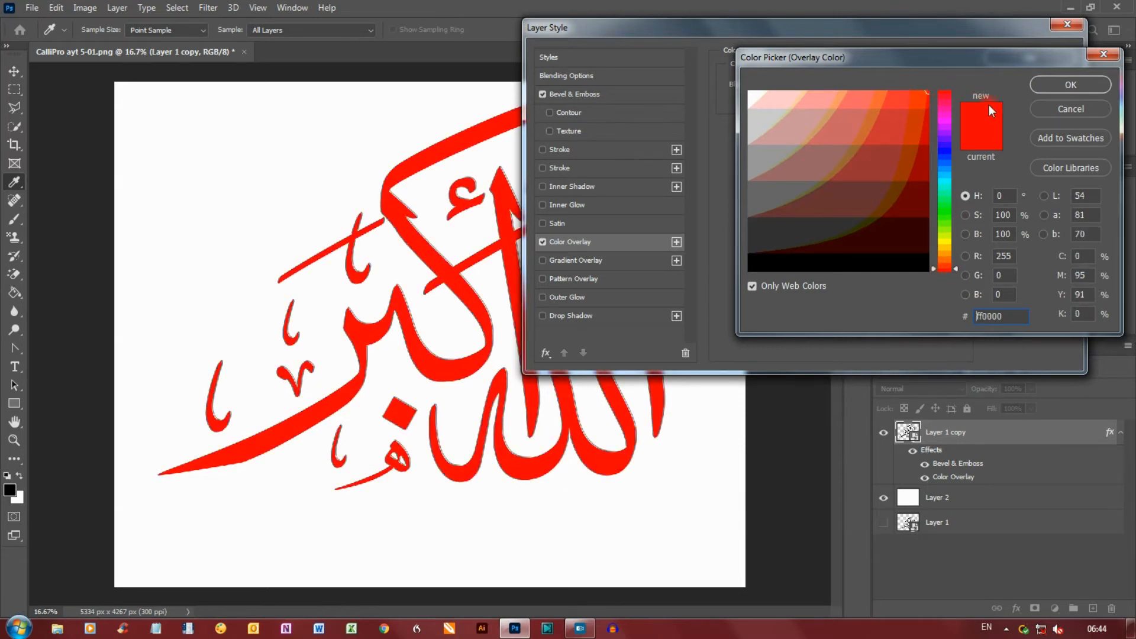
pyautogui.click(1048, 81)
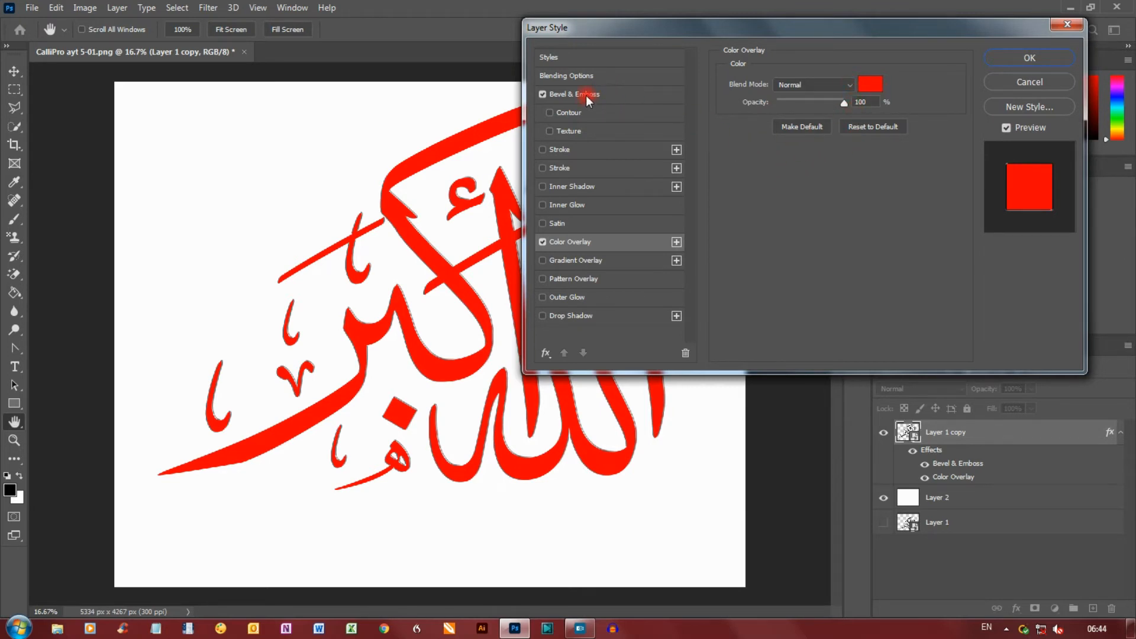
# Set the shading angle of the calligraphy's Bevel & Emboss to 37° and the altitude to 42°
pyautogui.click(606, 93)
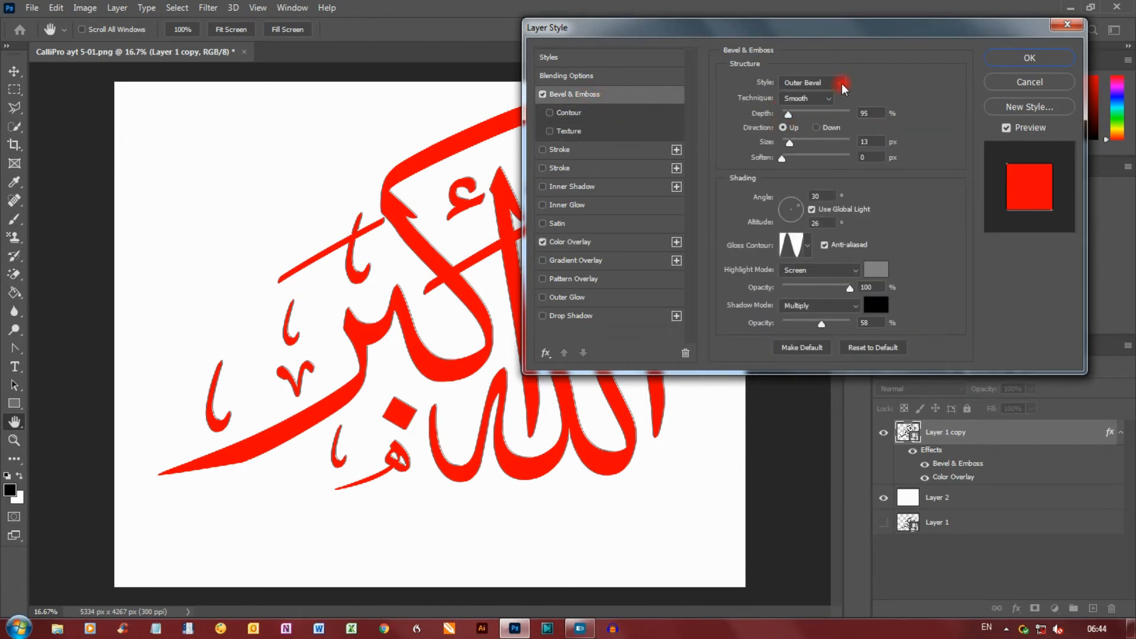
pyautogui.click(879, 142)
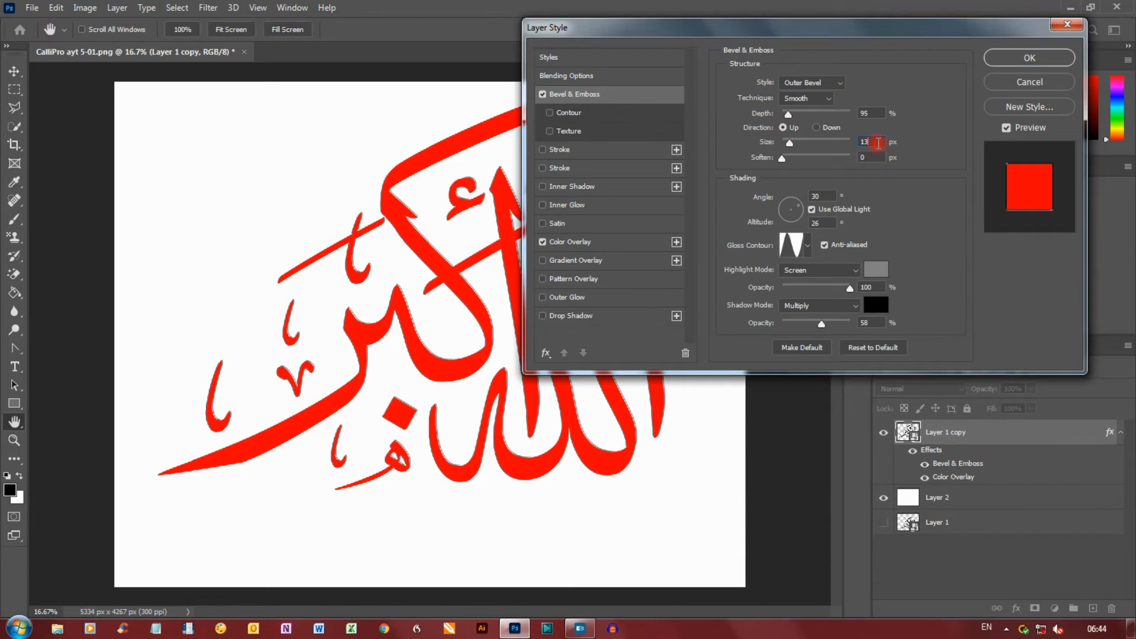
pyautogui.moveTo(824, 197); pyautogui.dragTo(794, 204)
pyautogui.click(797, 205)
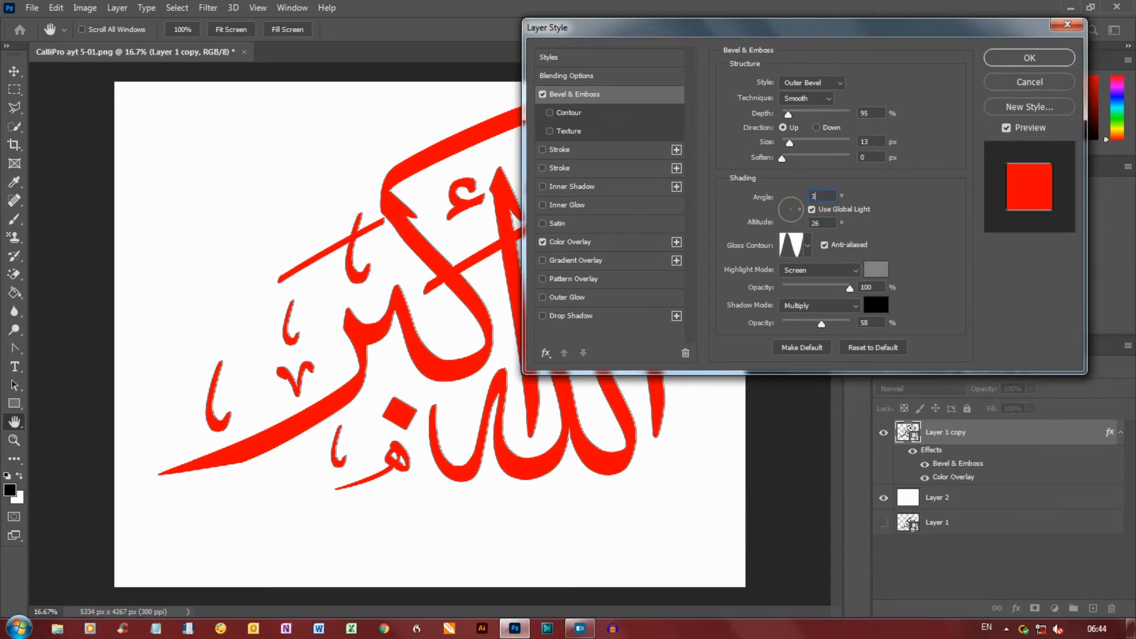
pyautogui.click(822, 221)
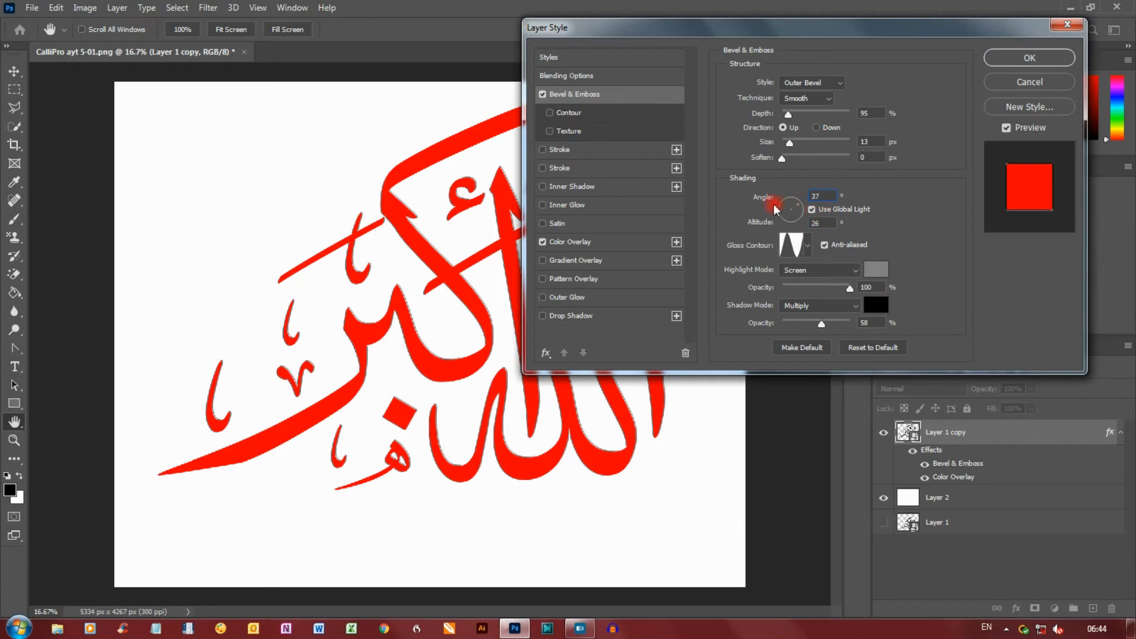
pyautogui.doubleClick(827, 222)
pyautogui.write('42')
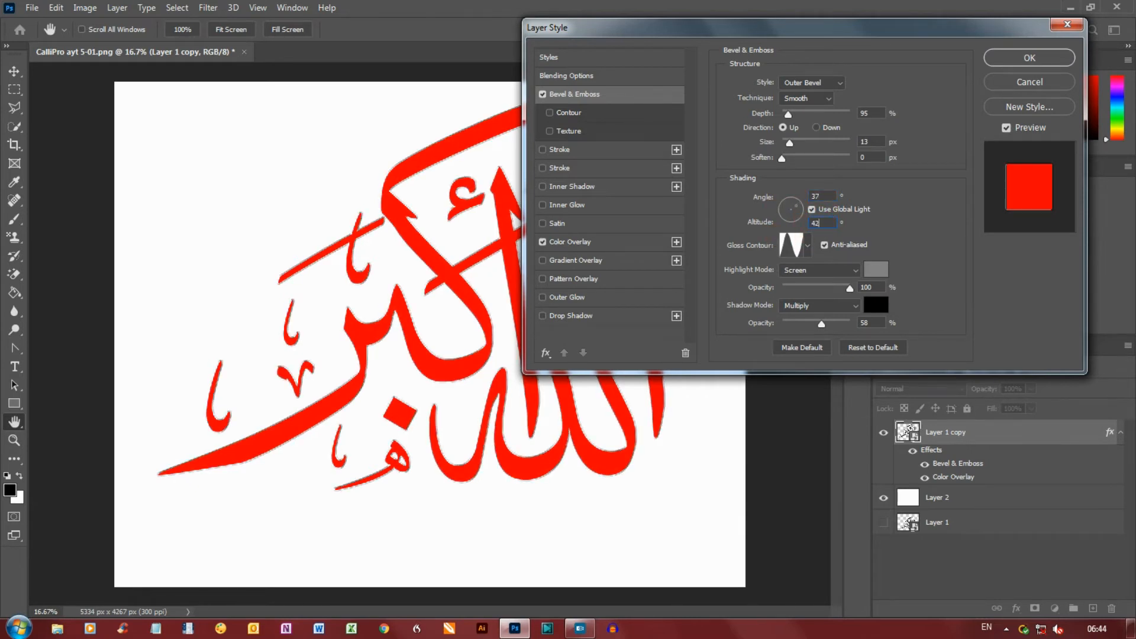
# Try the straight diagonal gloss contour on the bevel and go back to the two-peaked contour
pyautogui.click(808, 246)
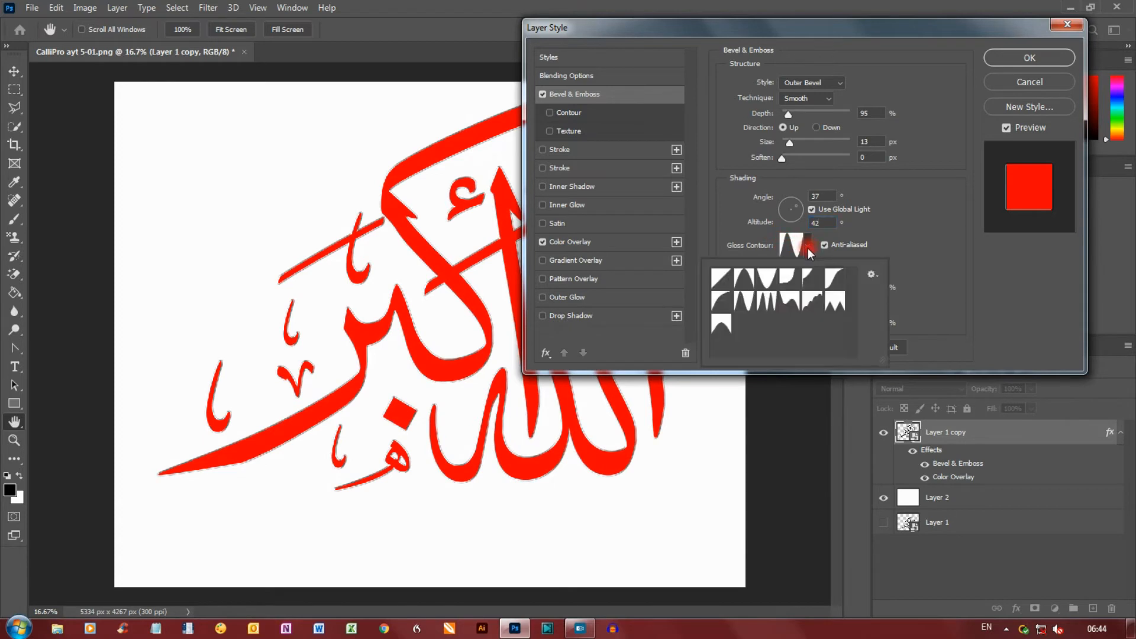
pyautogui.click(723, 279)
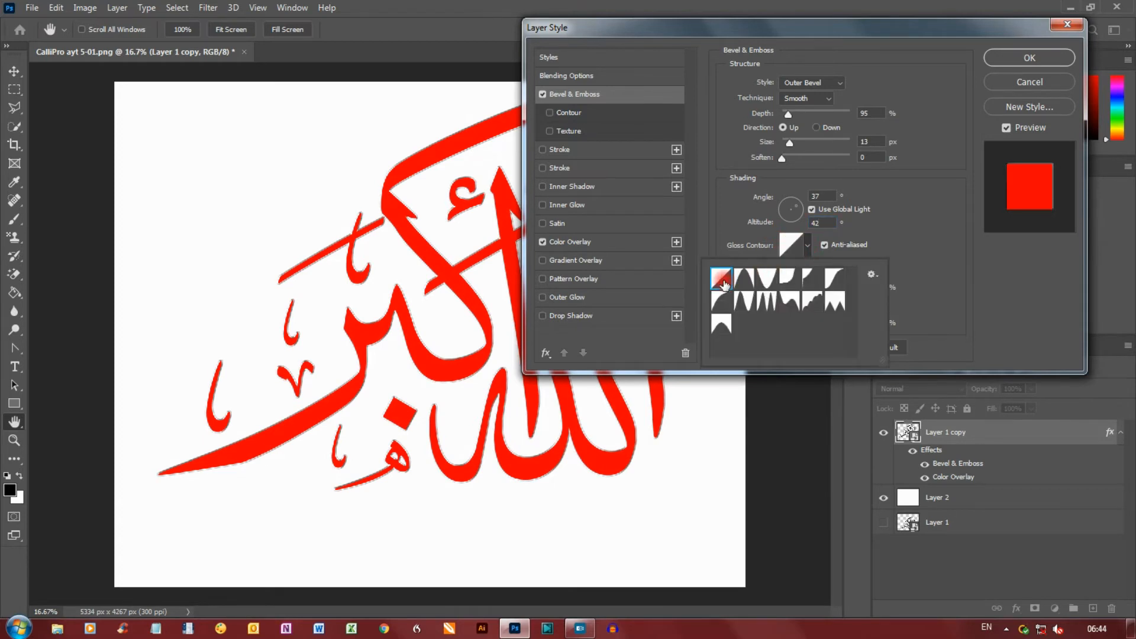
pyautogui.click(747, 301)
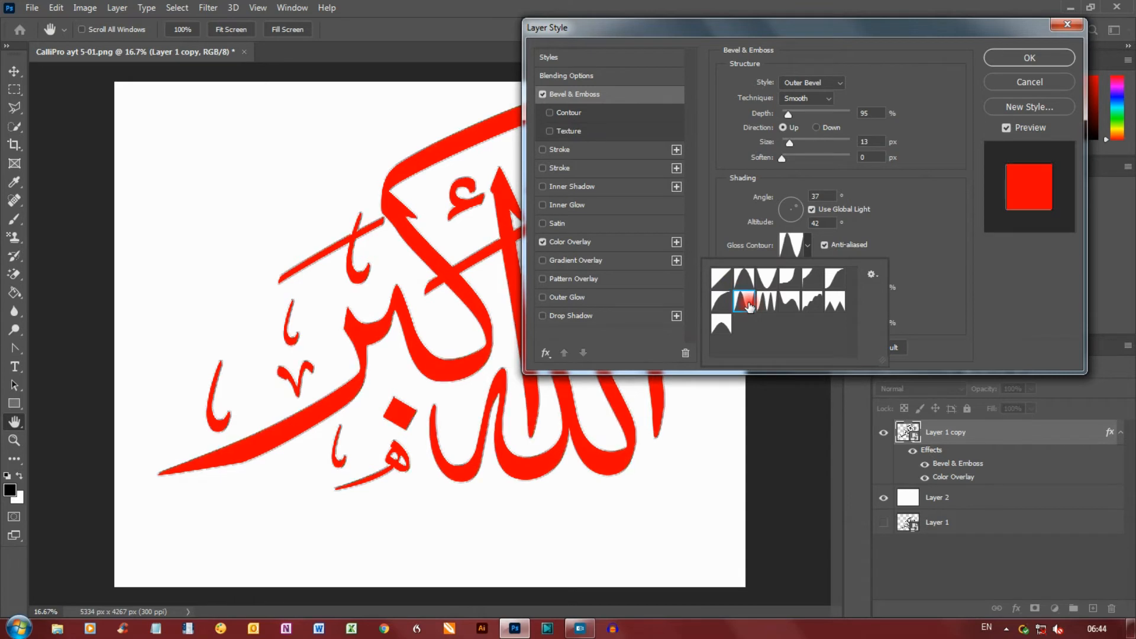
pyautogui.click(739, 249)
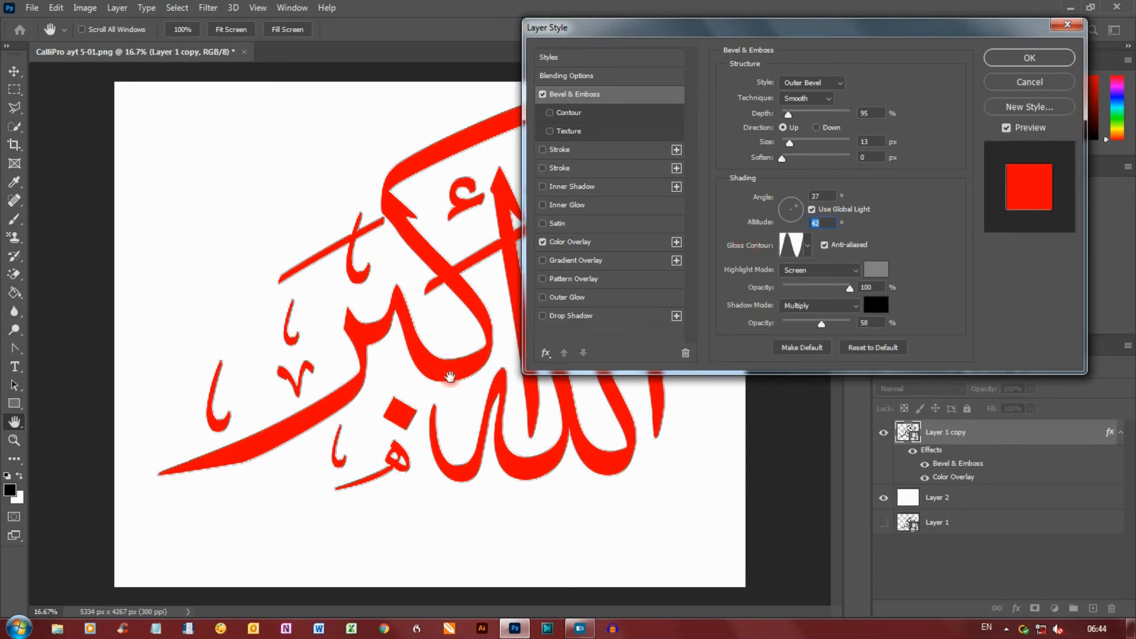
# Add a Drop Shadow to the calligraphy with a distance of 17 px and a size of 10 px, and apply the layer style
pyautogui.moveTo(617, 25); pyautogui.dragTo(752, 12)
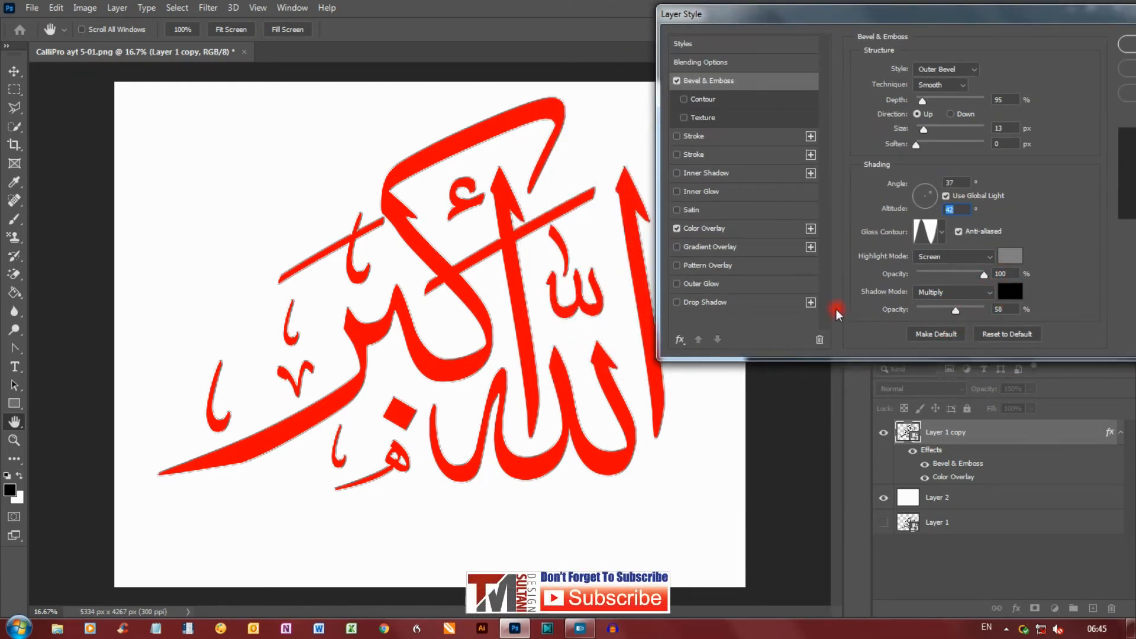
pyautogui.click(762, 232)
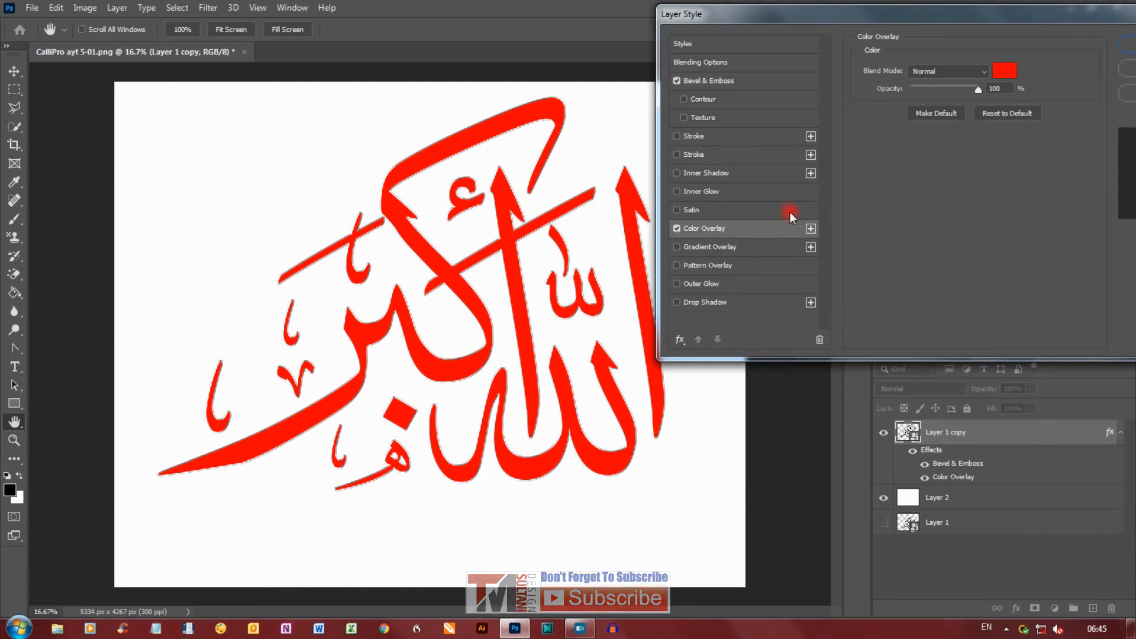
pyautogui.click(749, 81)
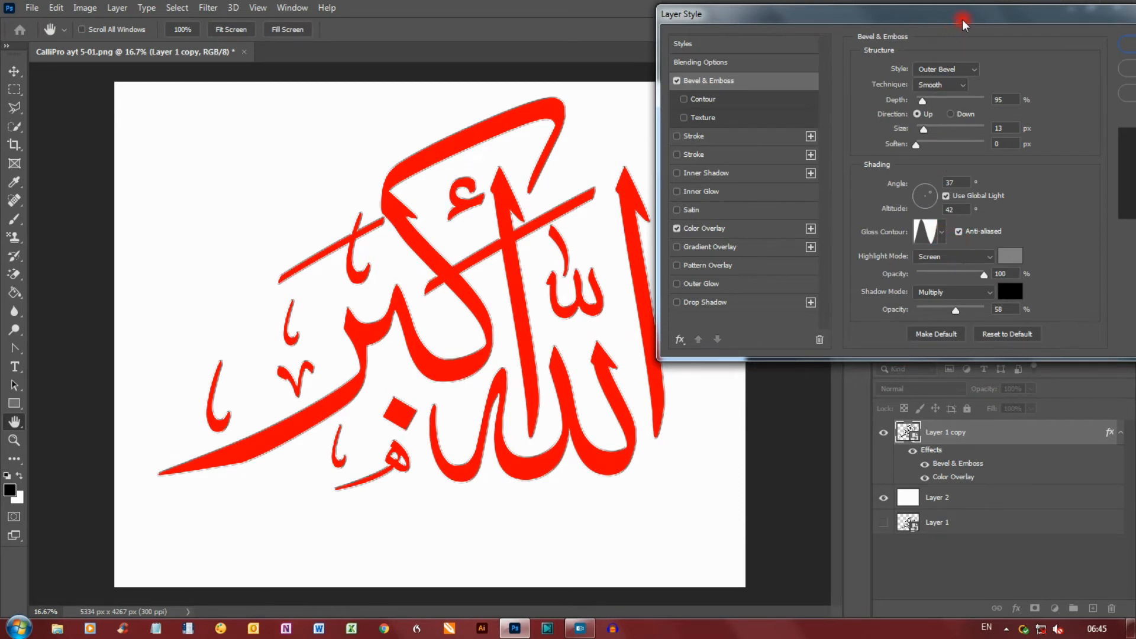
pyautogui.moveTo(963, 18); pyautogui.dragTo(920, 20)
pyautogui.click(690, 308)
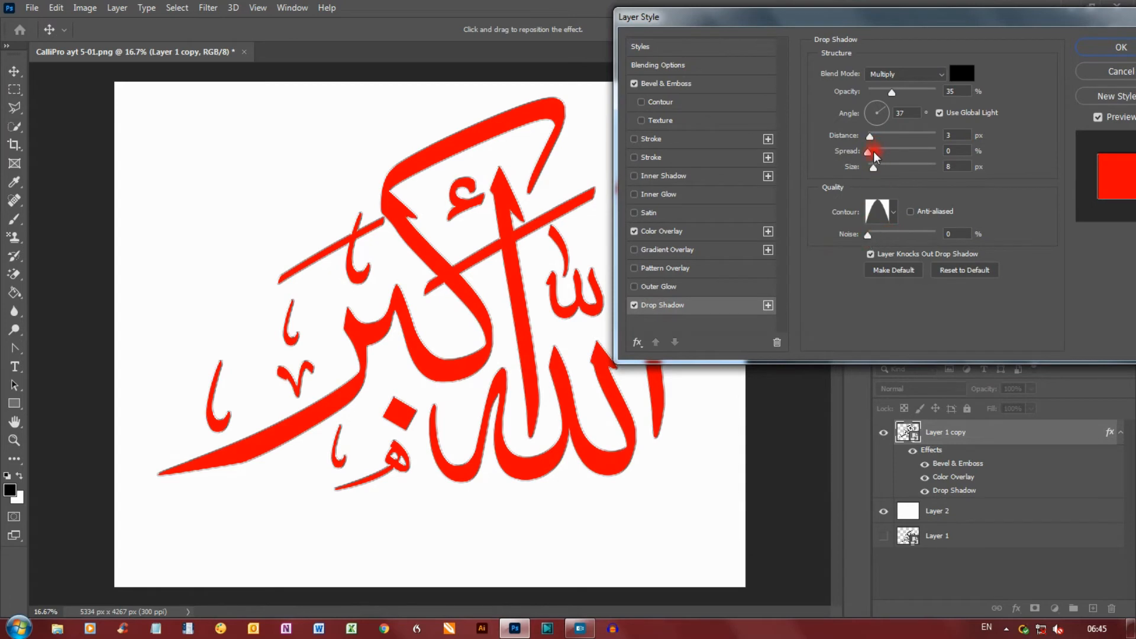
pyautogui.moveTo(877, 171); pyautogui.dragTo(881, 138)
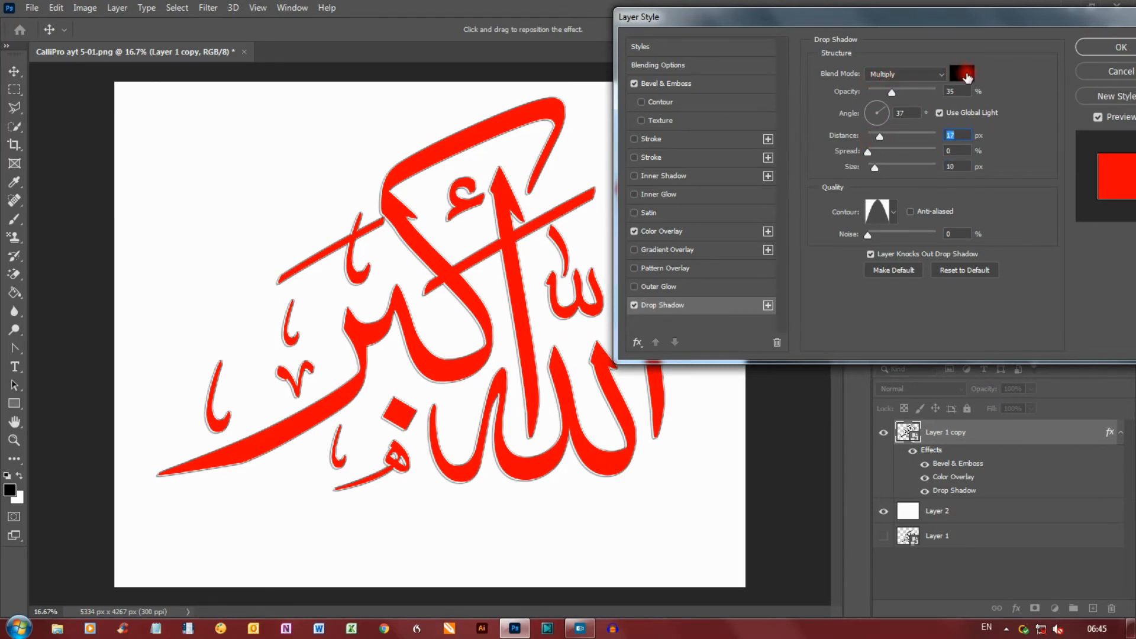
pyautogui.moveTo(994, 23); pyautogui.dragTo(885, 40)
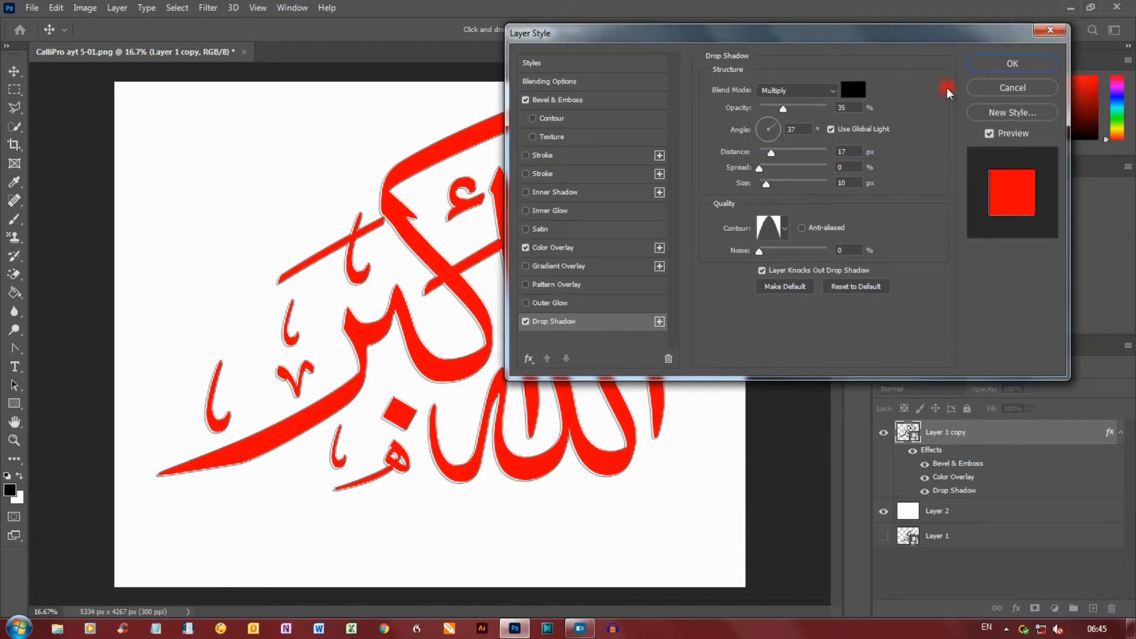
pyautogui.click(982, 63)
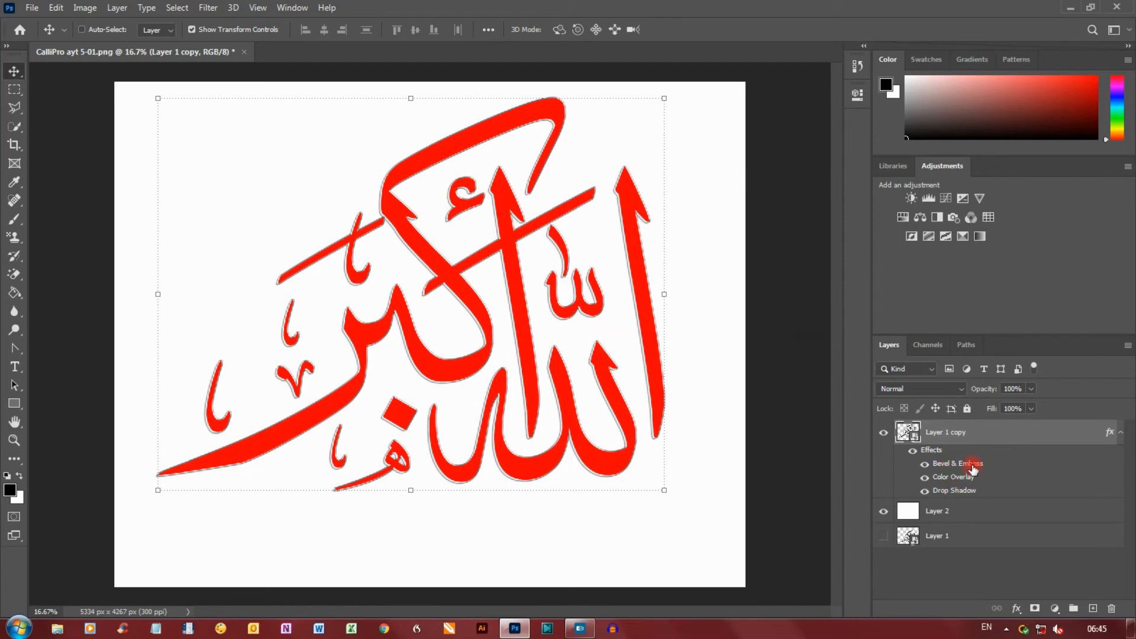
# Review the Bevel & Emboss settings of Layer 1 copy and collapse its effects list
pyautogui.doubleClick(999, 471)
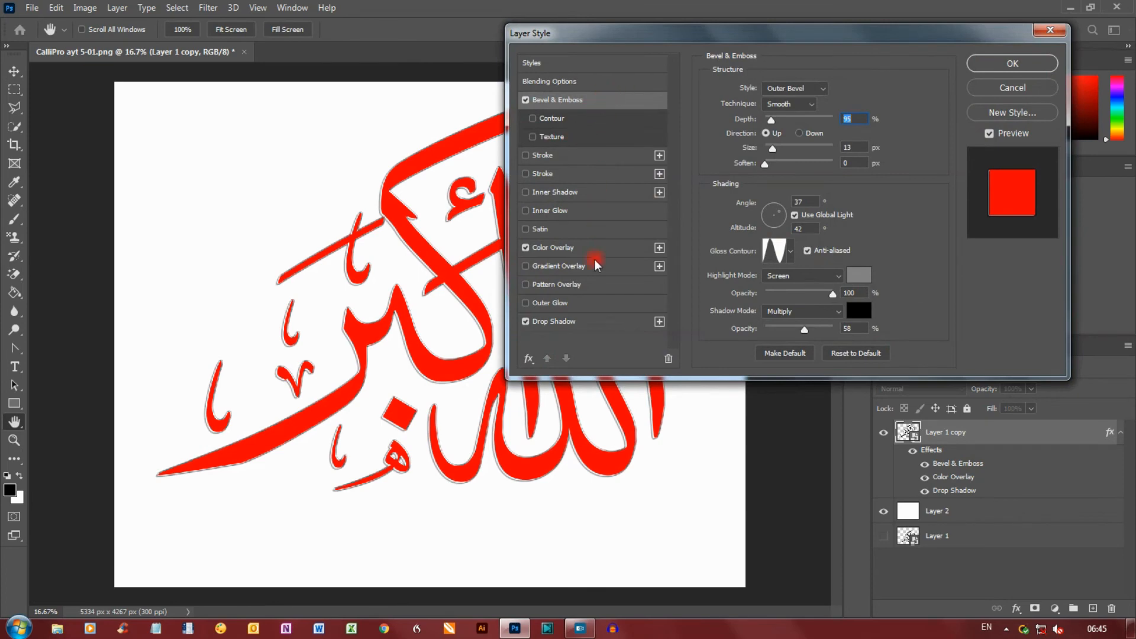
pyautogui.click(1012, 88)
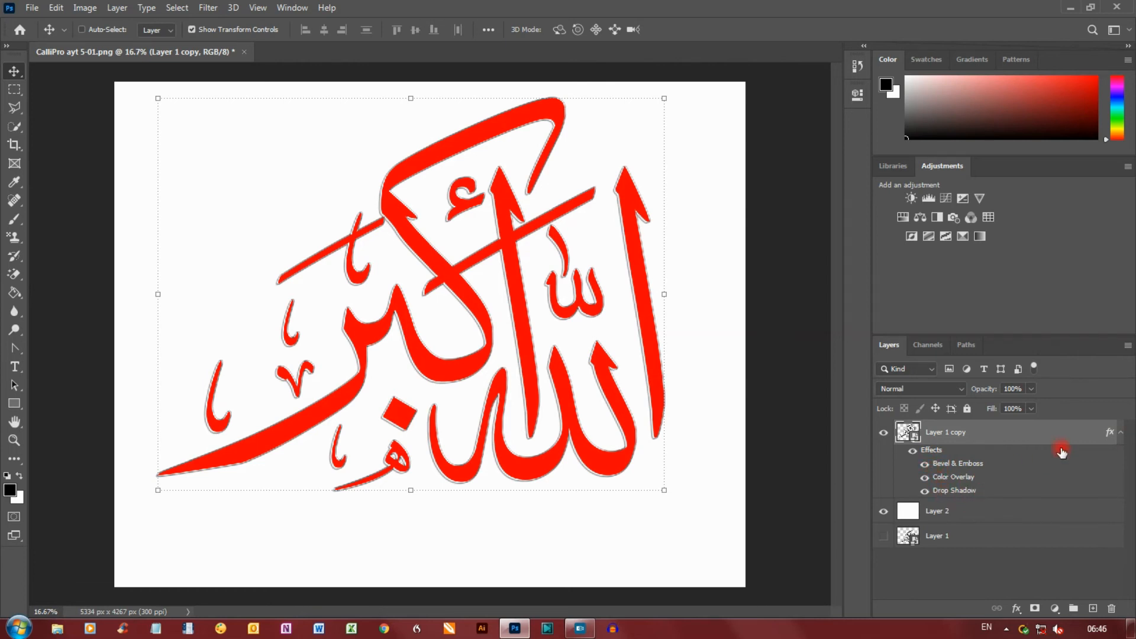
pyautogui.click(1120, 434)
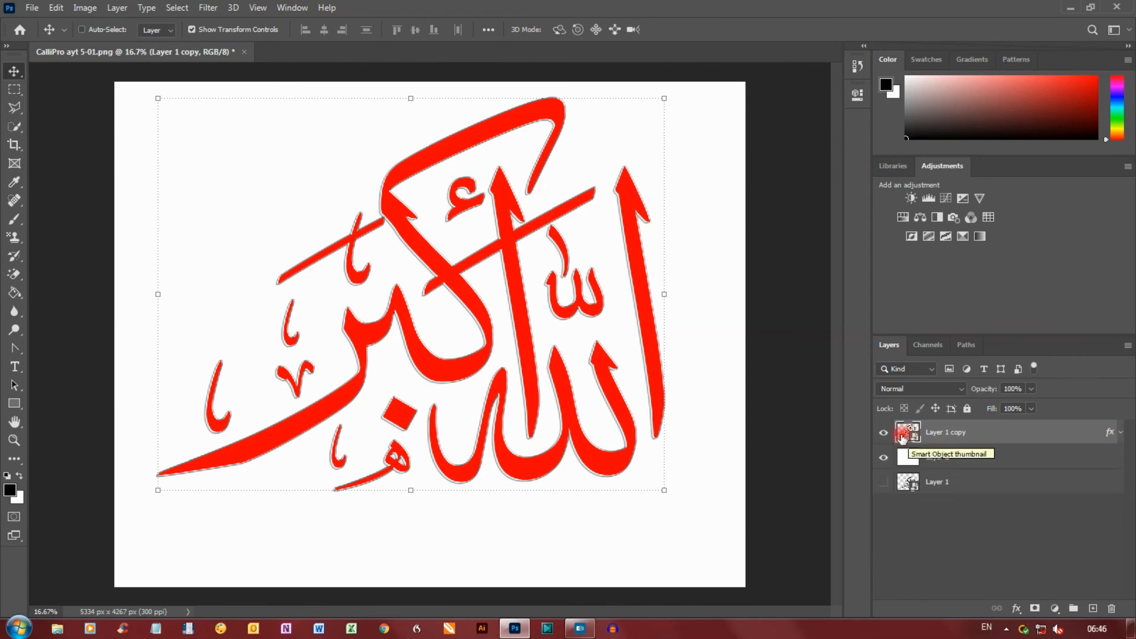
# Save the calligraphy as a graphic in Your library, and scale the canvas copy to about 33% near the page's upper-left corner
pyautogui.click(889, 166)
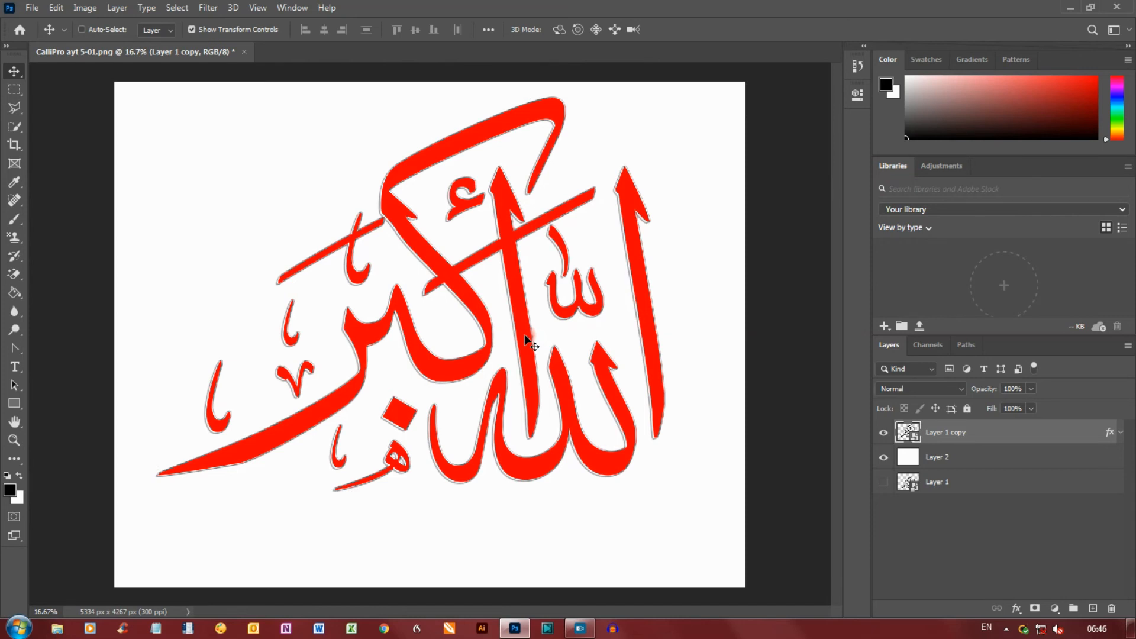
pyautogui.moveTo(524, 335); pyautogui.dragTo(928, 289)
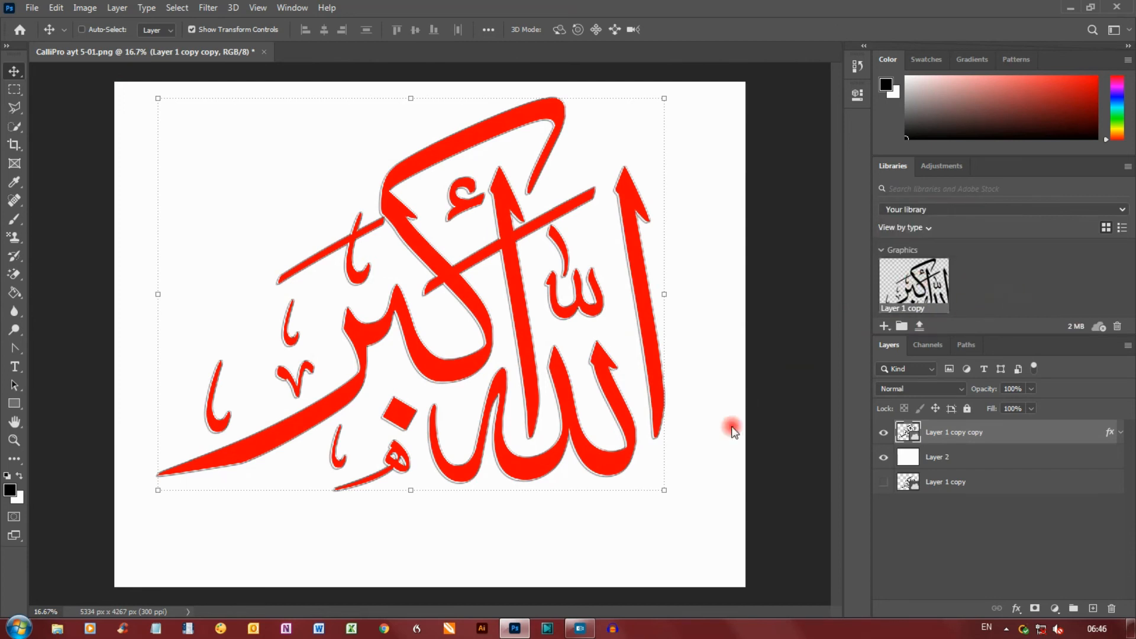
pyautogui.moveTo(662, 489); pyautogui.dragTo(261, 208)
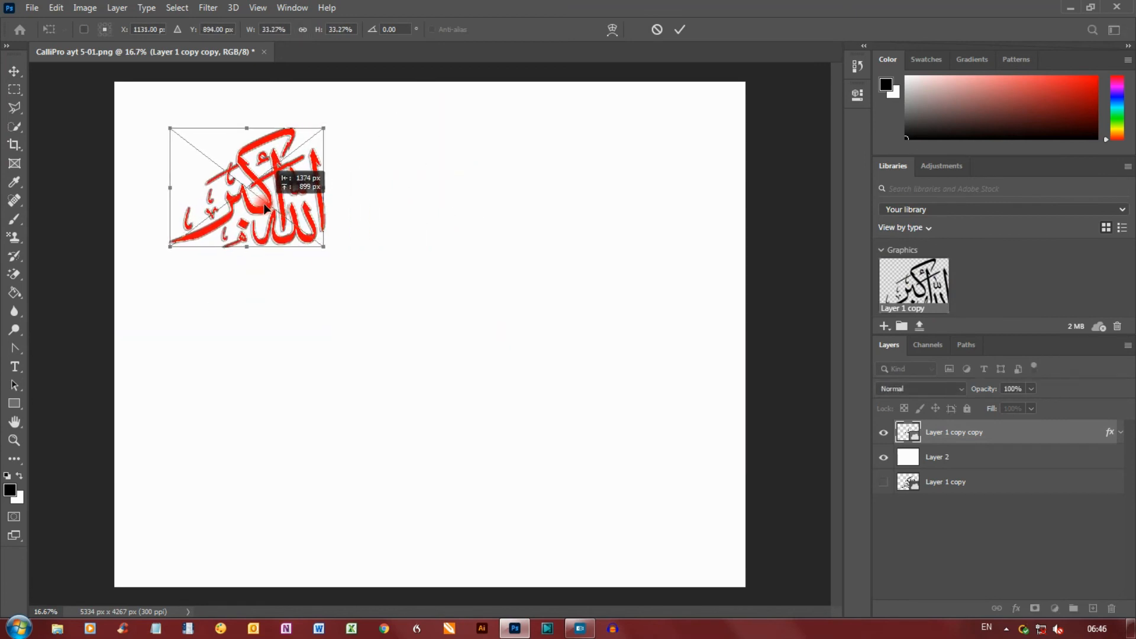
pyautogui.click(688, 30)
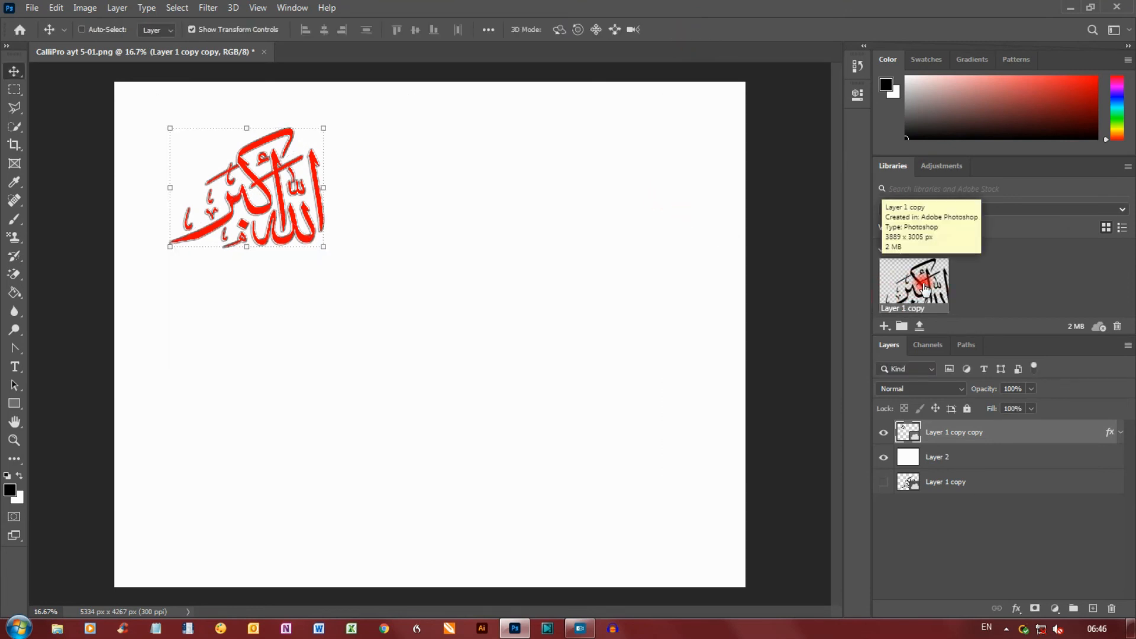
# Place the library calligraphy at 100% scale below and right of the small red copy, and hide the transform controls
pyautogui.moveTo(926, 289); pyautogui.dragTo(636, 247)
pyautogui.moveTo(556, 236); pyautogui.dragTo(520, 350)
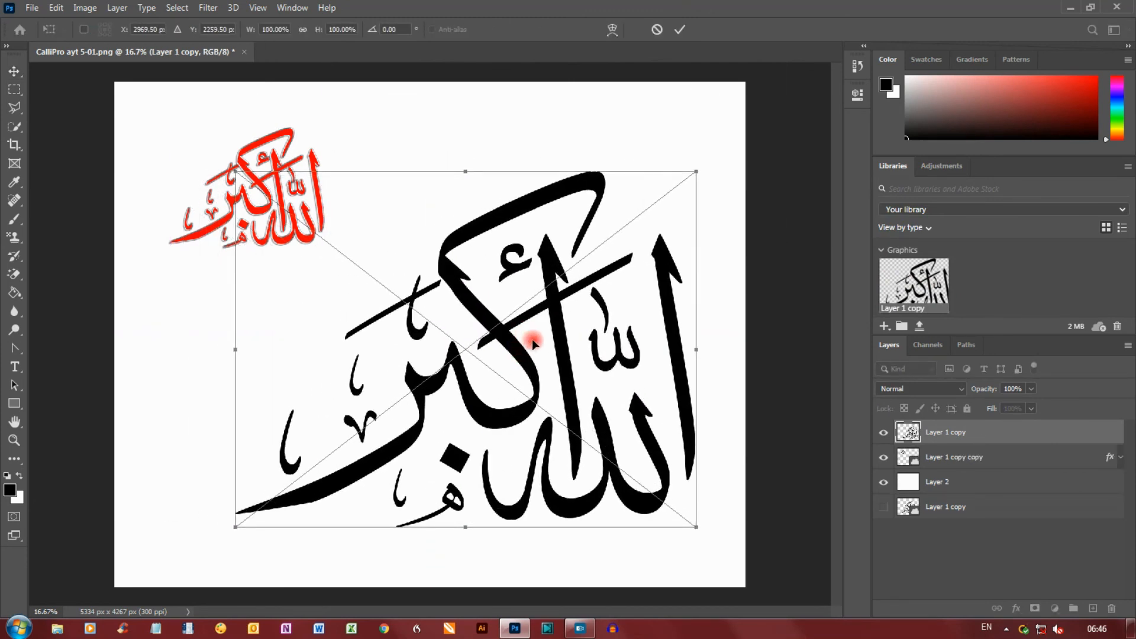
pyautogui.click(681, 29)
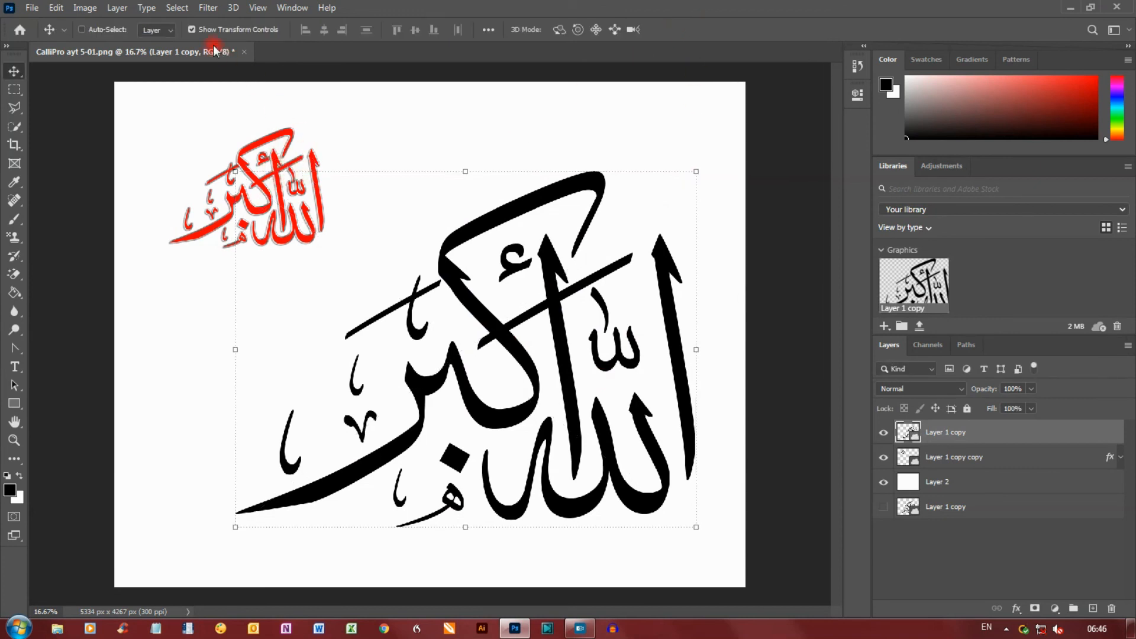
pyautogui.click(191, 29)
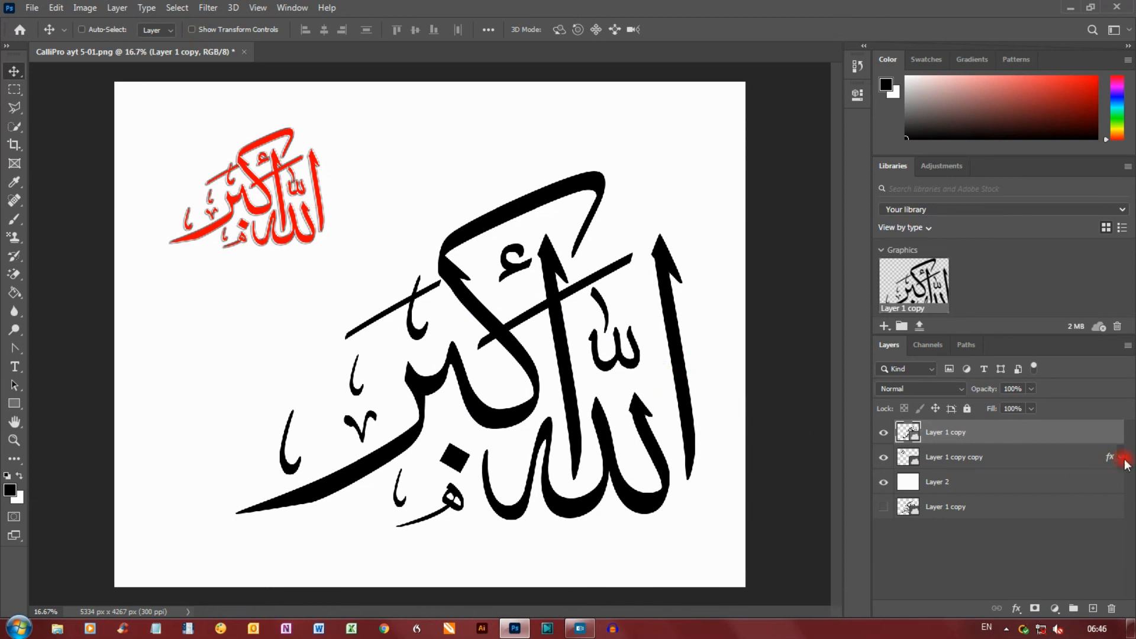
# Copy the layer style of Layer 1 copy copy and paste it onto the newly placed black calligraphy layer
pyautogui.click(1089, 462)
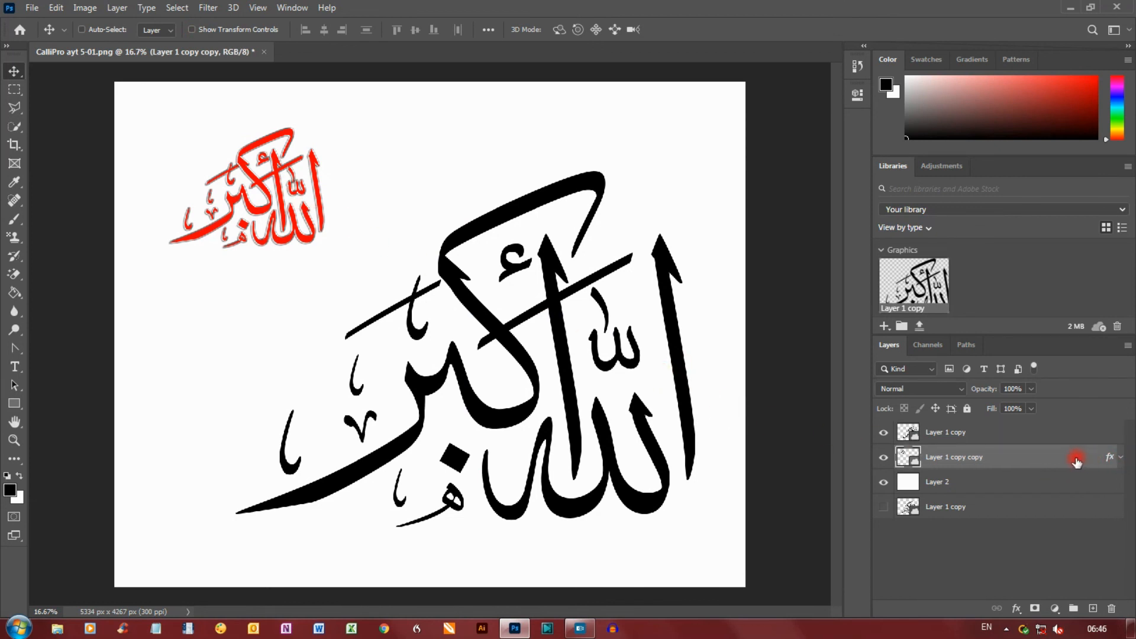
pyautogui.rightClick(1064, 459)
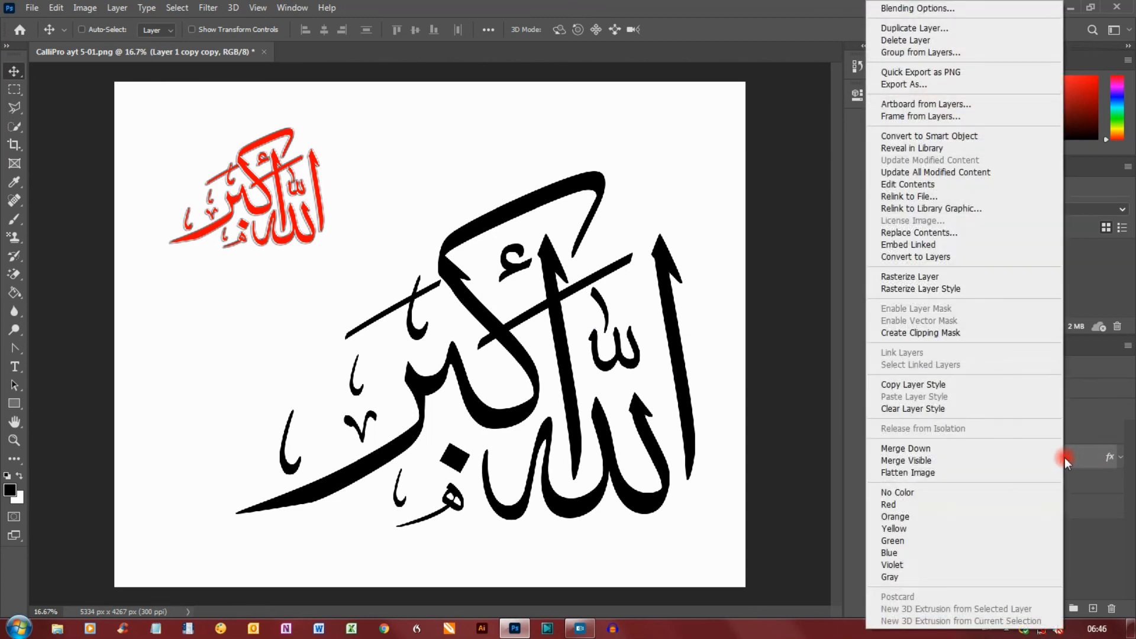
pyautogui.click(916, 386)
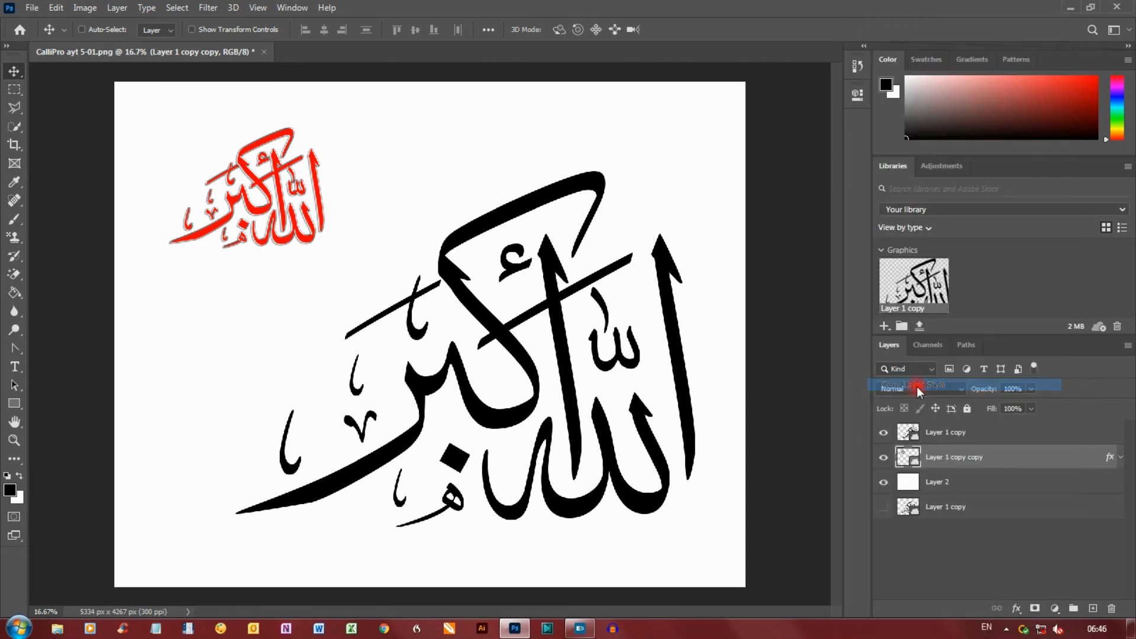
pyautogui.click(970, 437)
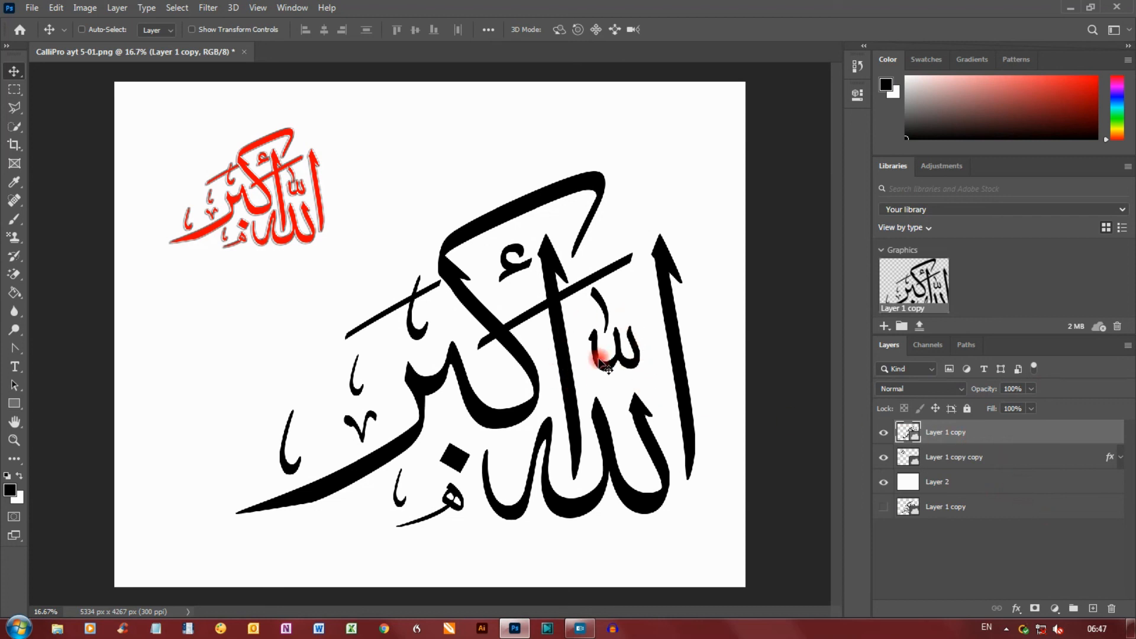
pyautogui.rightClick(974, 434)
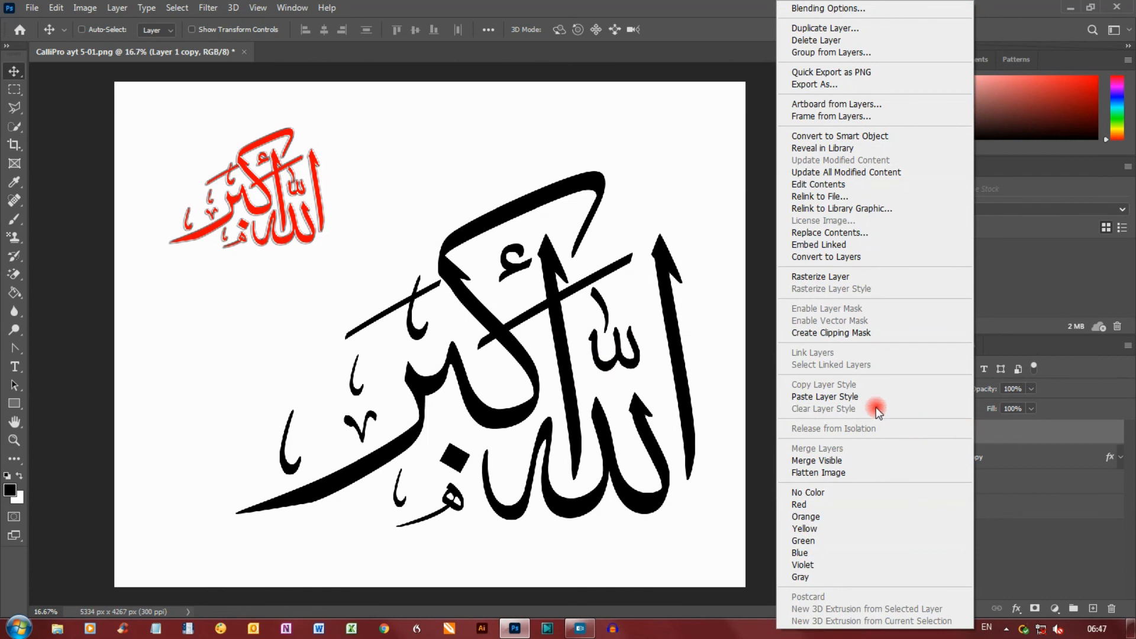
pyautogui.click(833, 396)
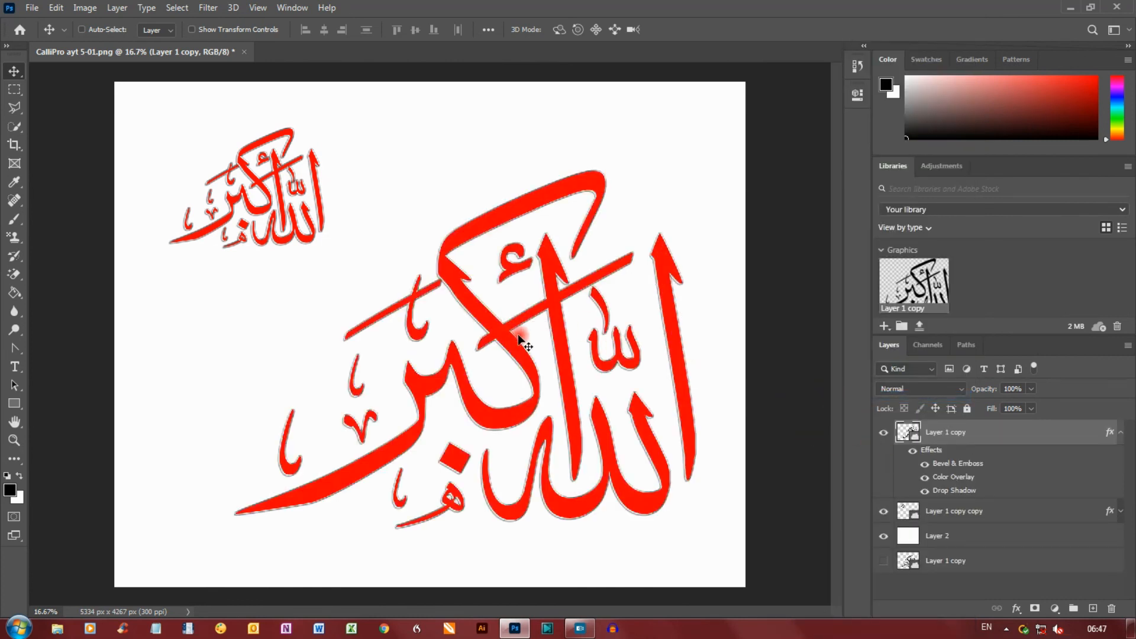